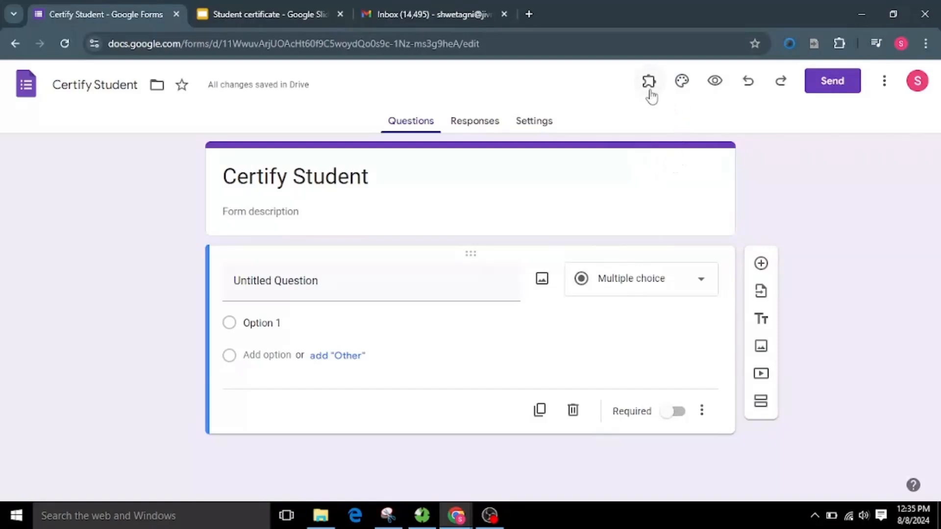
Step: Launch the Form Director add-on, search its apps for "go" and choose Google Slide for a new service
{"action": "left_click", "coordinate": [651, 93]}
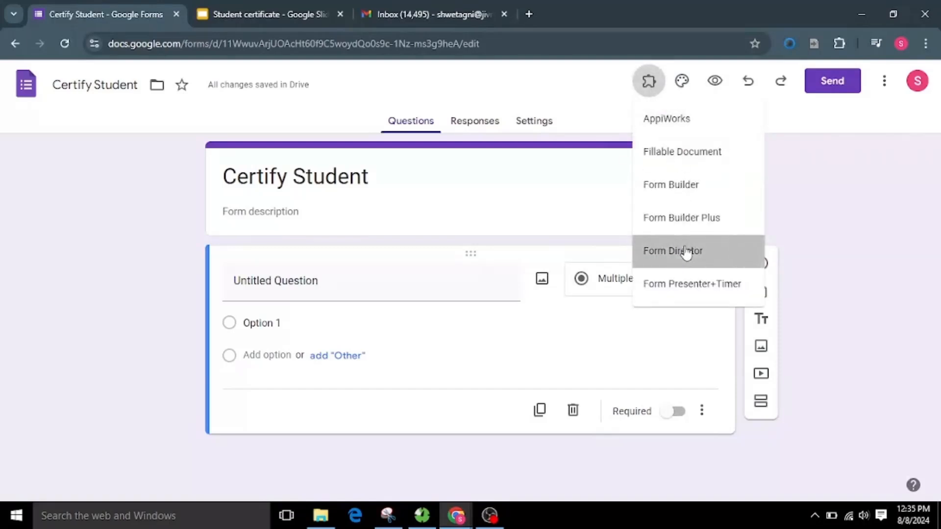
{"action": "left_click", "coordinate": [685, 251]}
{"action": "left_click", "coordinate": [437, 148]}
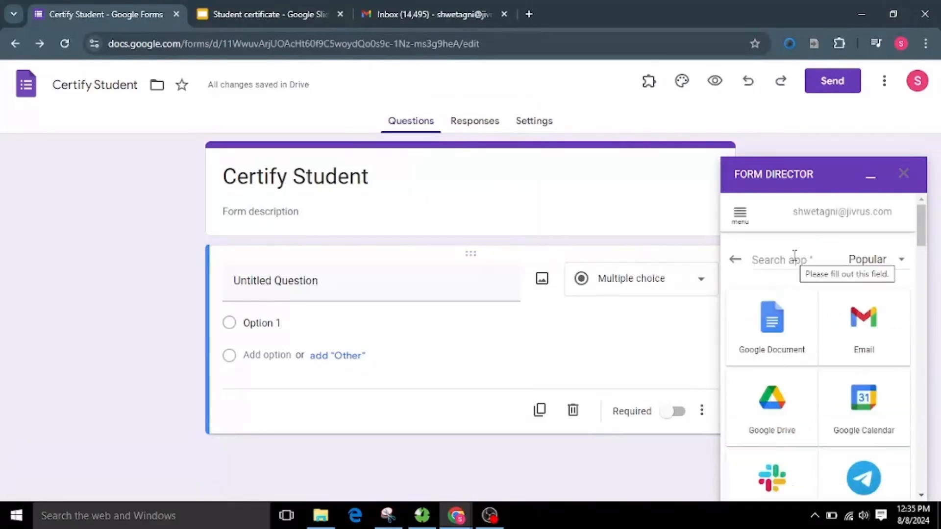
{"action": "left_click", "coordinate": [794, 256]}
{"action": "type", "text": "go"}
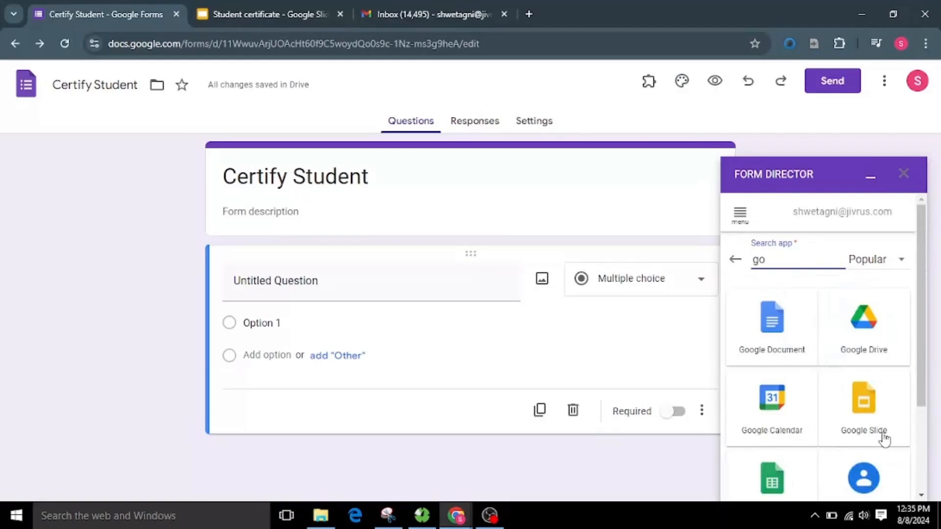
{"action": "left_click", "coordinate": [884, 436]}
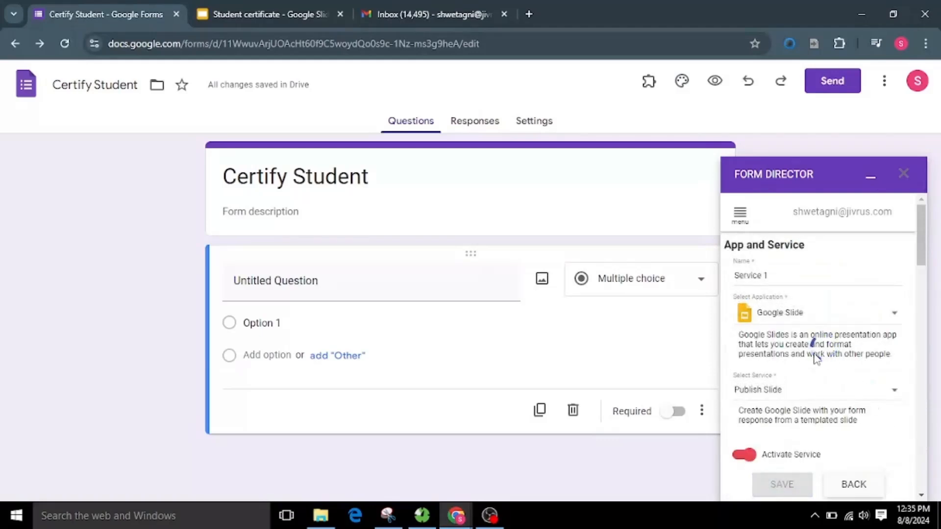
Step: Name the service Google Slide Service and select Publish Slide as the service to run
{"action": "triple_click", "coordinate": [773, 282]}
{"action": "type", "text": "Google Slide"}
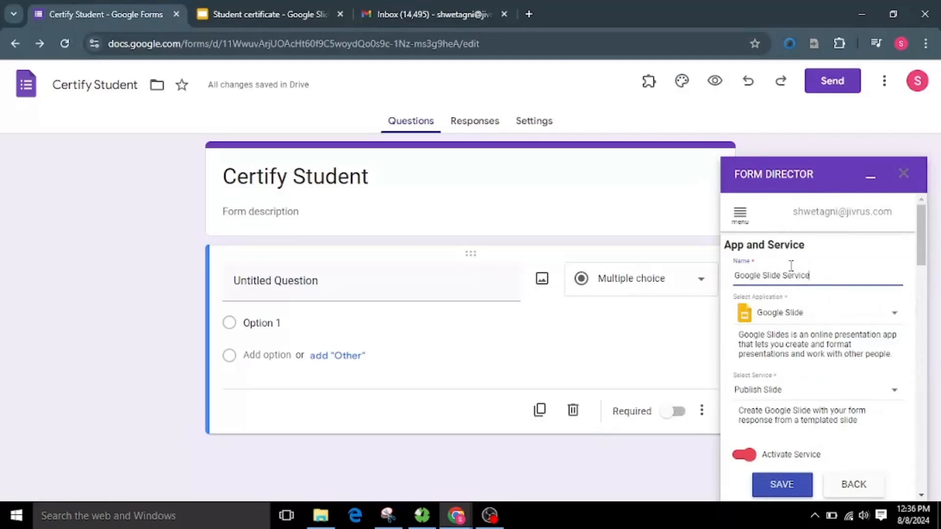
{"action": "scroll", "coordinate": [785, 343], "scroll_direction": "down", "scroll_amount": 2}
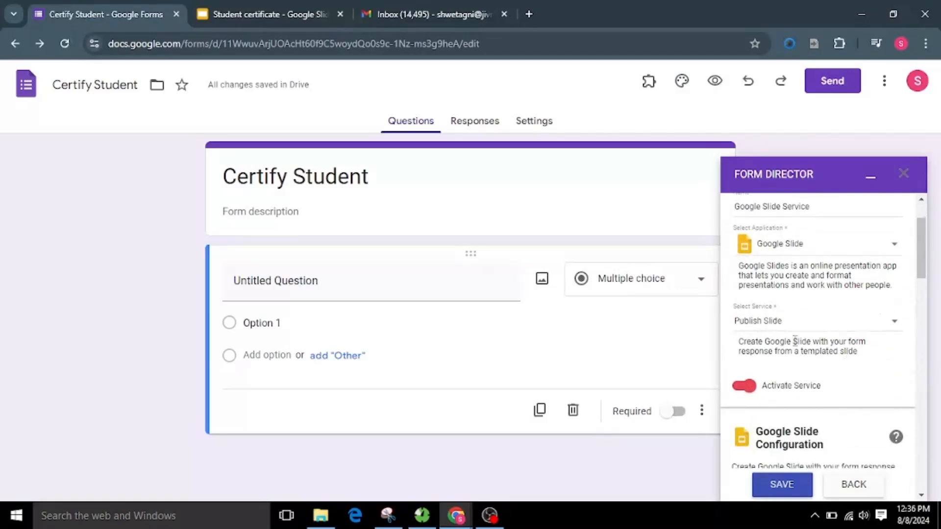
{"action": "left_click", "coordinate": [762, 328]}
{"action": "left_click", "coordinate": [769, 318]}
{"action": "left_click_drag", "start_coordinate": [746, 351], "coordinate": [863, 368]}
{"action": "left_click", "coordinate": [871, 361]}
Step: Choose the existing Student certificate presentation as the service's slide template
{"action": "scroll", "coordinate": [814, 368], "scroll_direction": "down", "scroll_amount": 6}
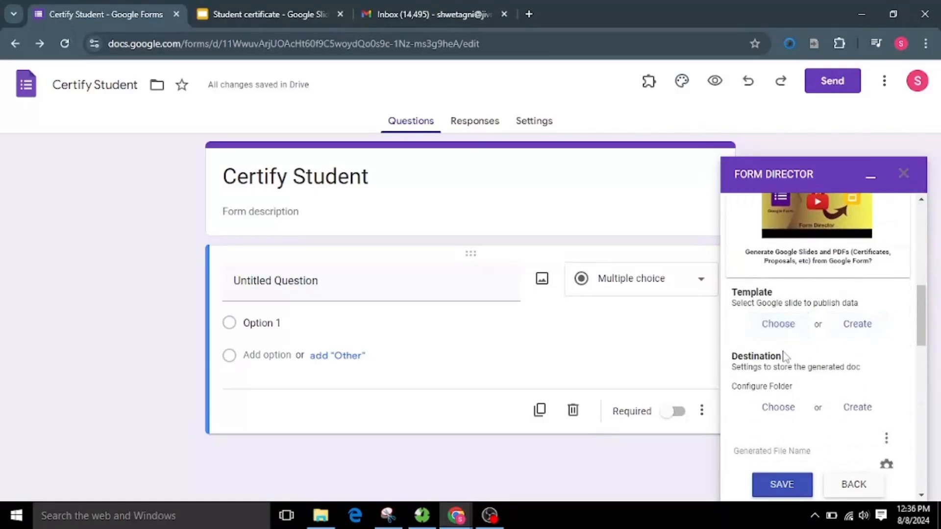
{"action": "left_click", "coordinate": [779, 326]}
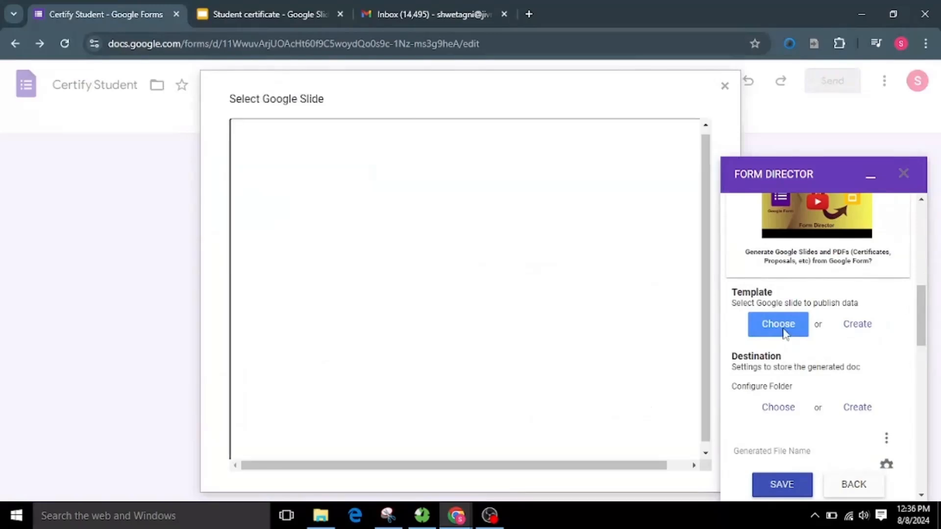
{"action": "left_click", "coordinate": [418, 340]}
{"action": "left_click", "coordinate": [282, 436]}
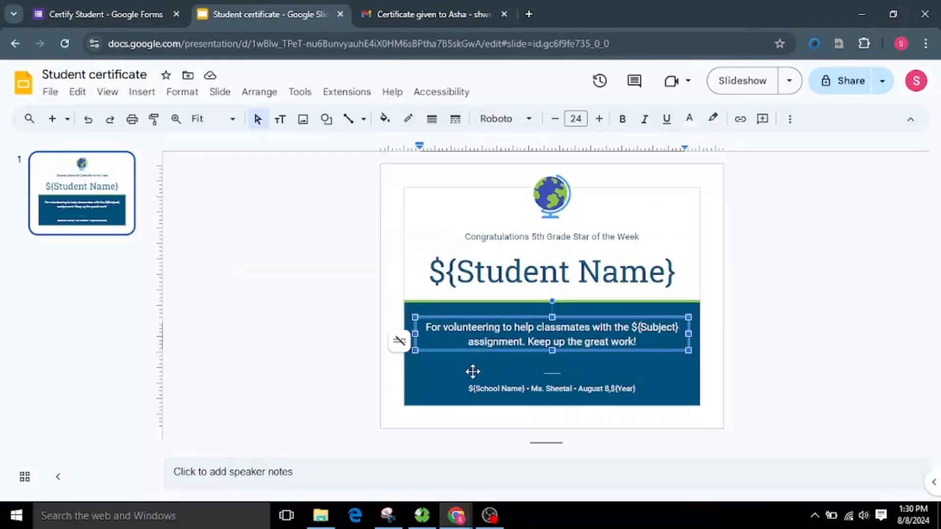
Step: Examine the placeholder fields in the Student certificate template slide
{"action": "left_click", "coordinate": [521, 270]}
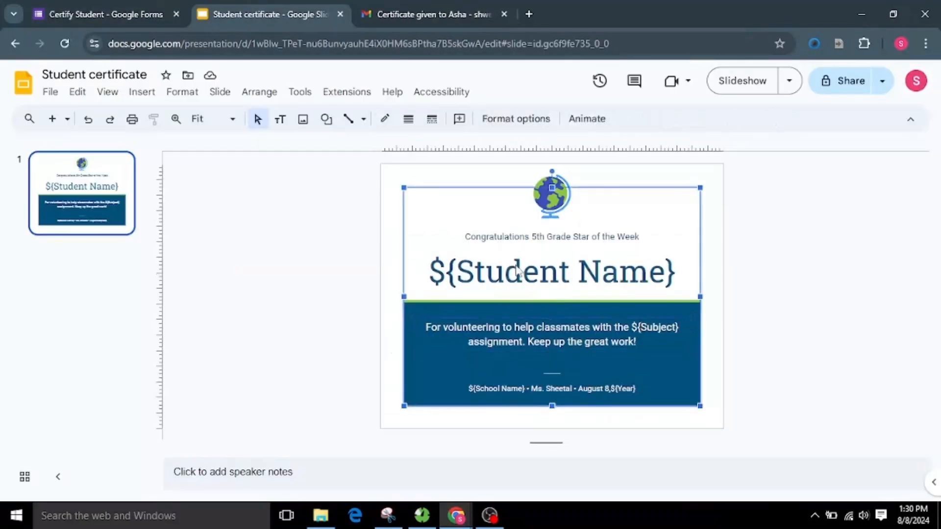
{"action": "left_click", "coordinate": [524, 272]}
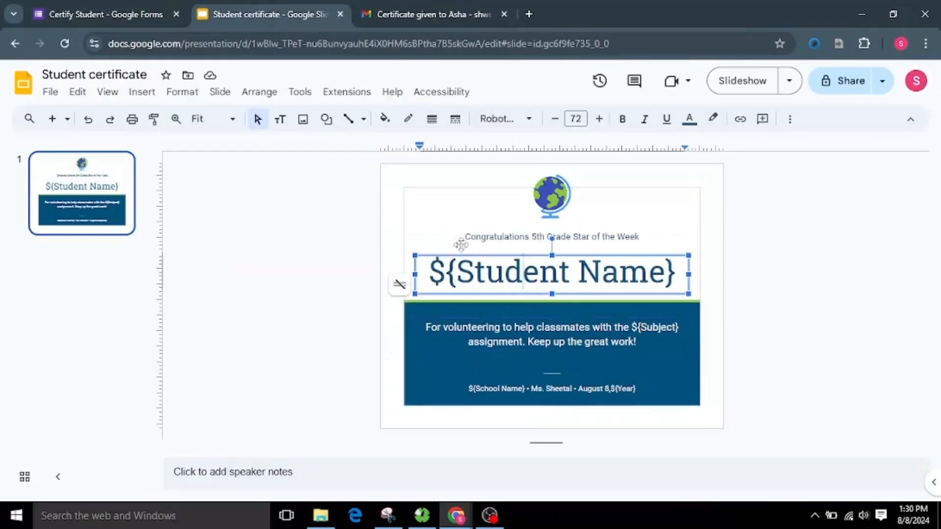
{"action": "left_click", "coordinate": [443, 219]}
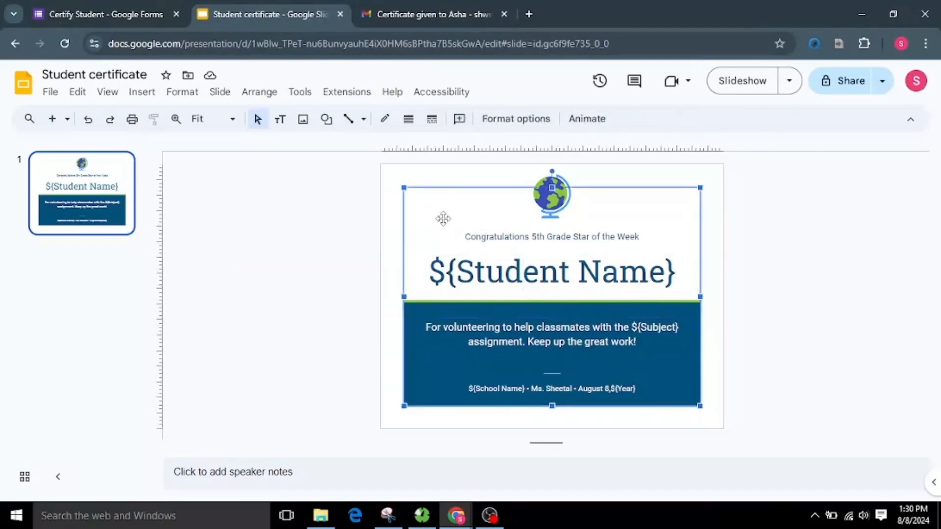
{"action": "left_click", "coordinate": [395, 269]}
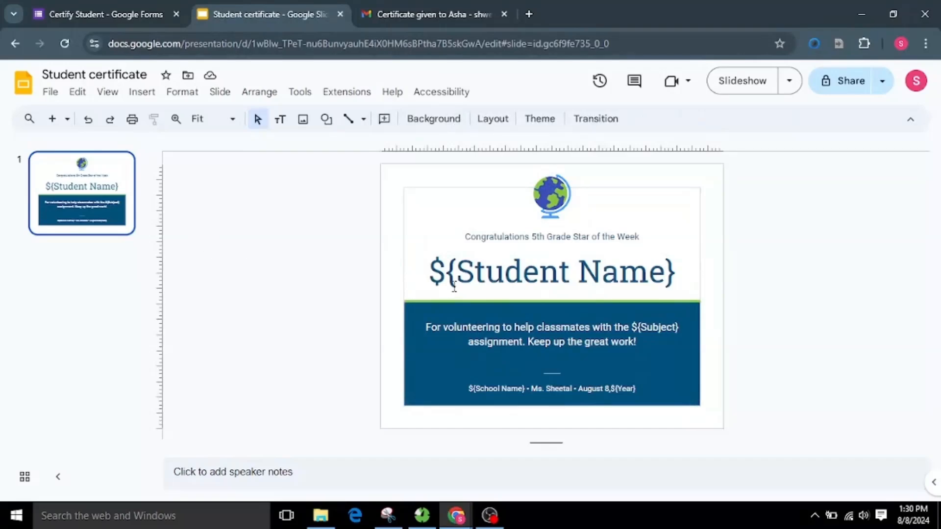
Step: Return to the Certify Student form and refresh the fields read from the slide template
{"action": "left_click", "coordinate": [103, 6]}
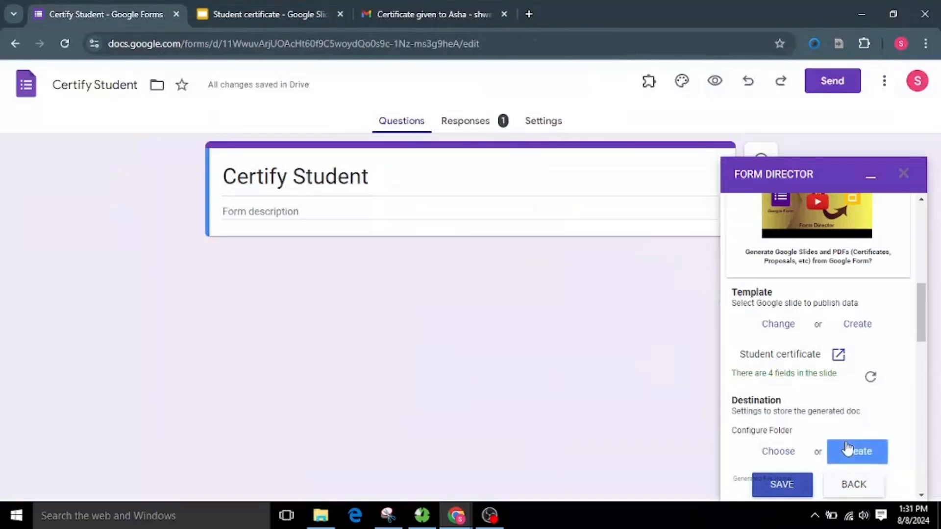
{"action": "scroll", "coordinate": [847, 447], "scroll_direction": "down", "scroll_amount": 1}
{"action": "left_click", "coordinate": [871, 310]}
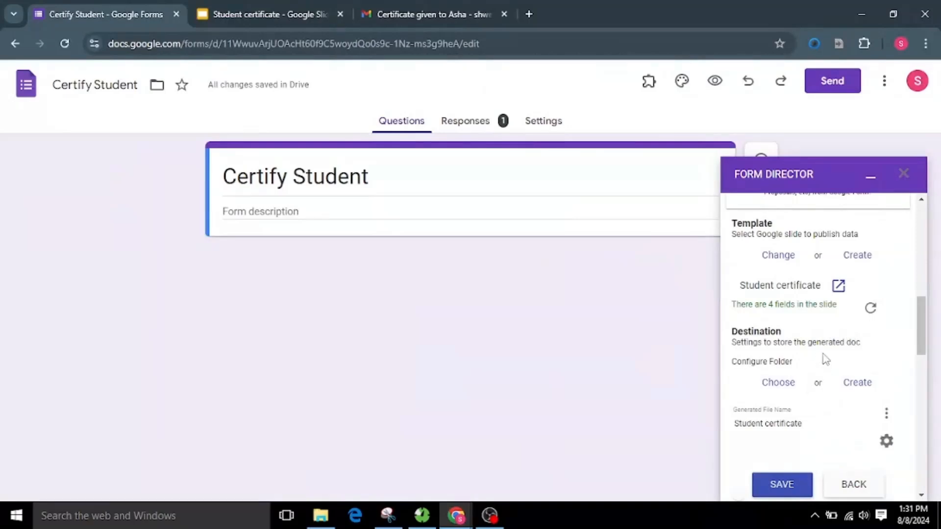
Step: Choose slidesDestinationFolder as the destination for generated files and open that folder in Drive
{"action": "scroll", "coordinate": [819, 363], "scroll_direction": "down", "scroll_amount": 1}
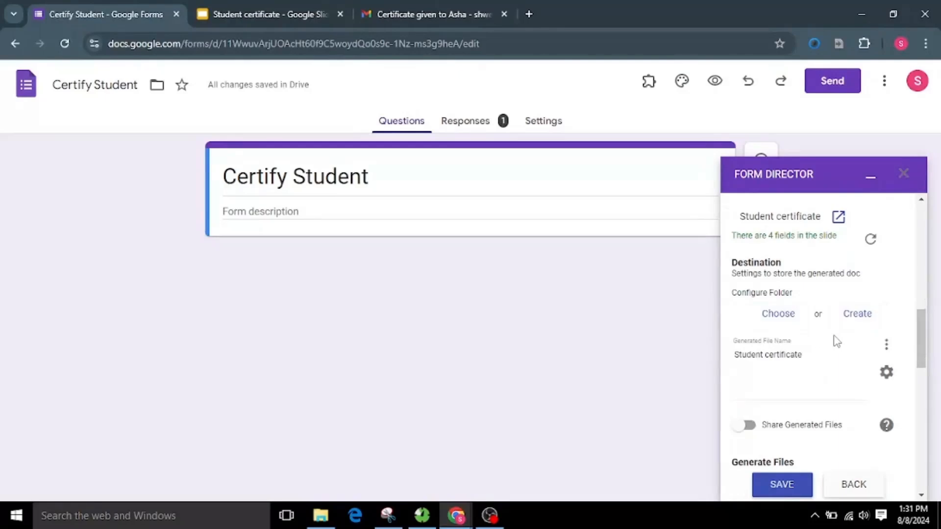
{"action": "left_click", "coordinate": [782, 321]}
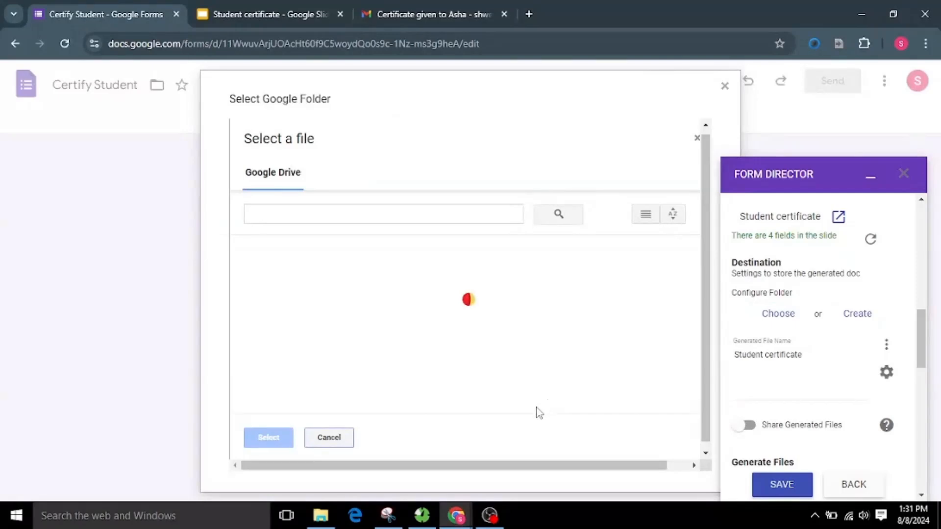
{"action": "left_click", "coordinate": [310, 277]}
{"action": "left_click", "coordinate": [269, 437]}
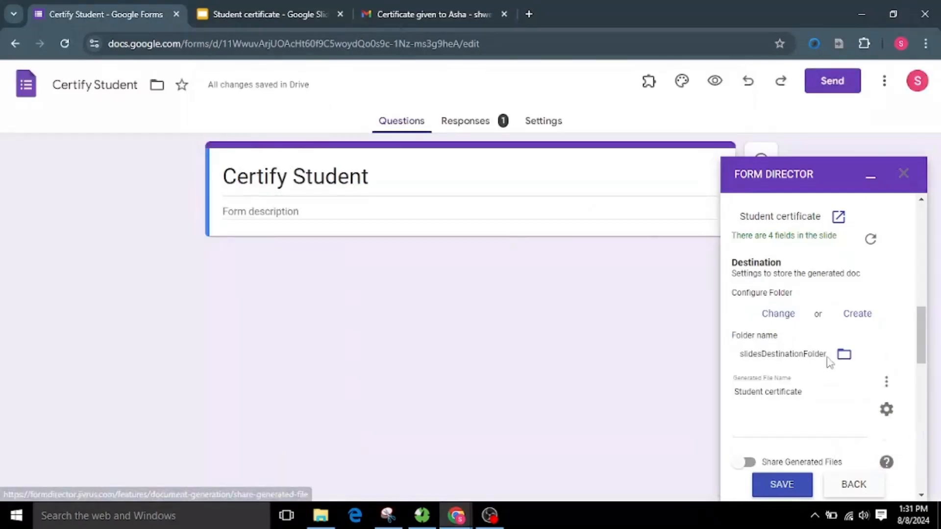
{"action": "left_click", "coordinate": [845, 354]}
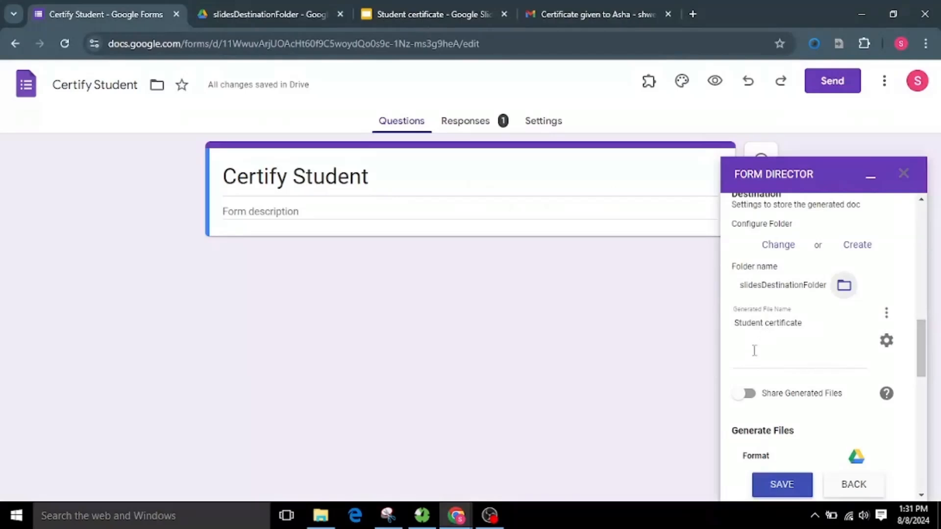
Step: Change the generated file name to "${Student Name} certificate", inserting the Student Name form field in place of the word Student
{"action": "left_click", "coordinate": [775, 324]}
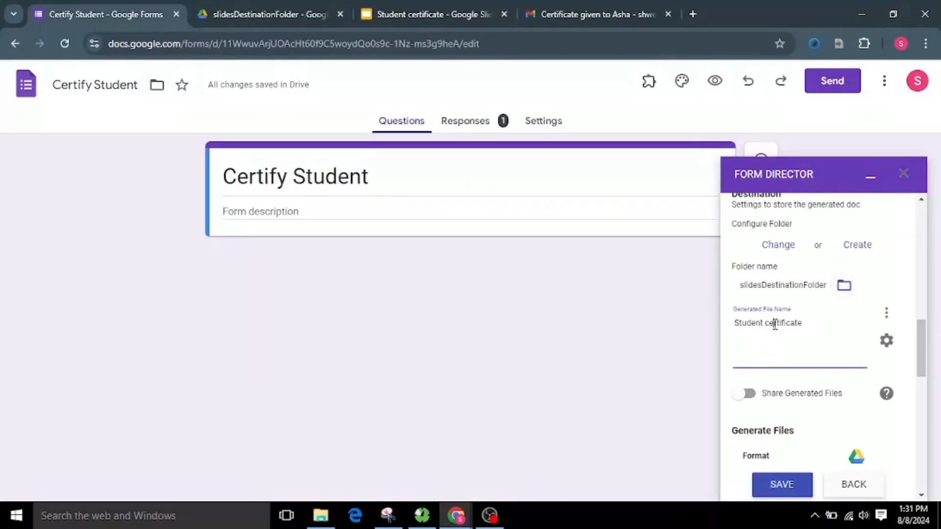
{"action": "double_click", "coordinate": [745, 325]}
{"action": "key", "text": "BackSpace"}
{"action": "left_click", "coordinate": [886, 314]}
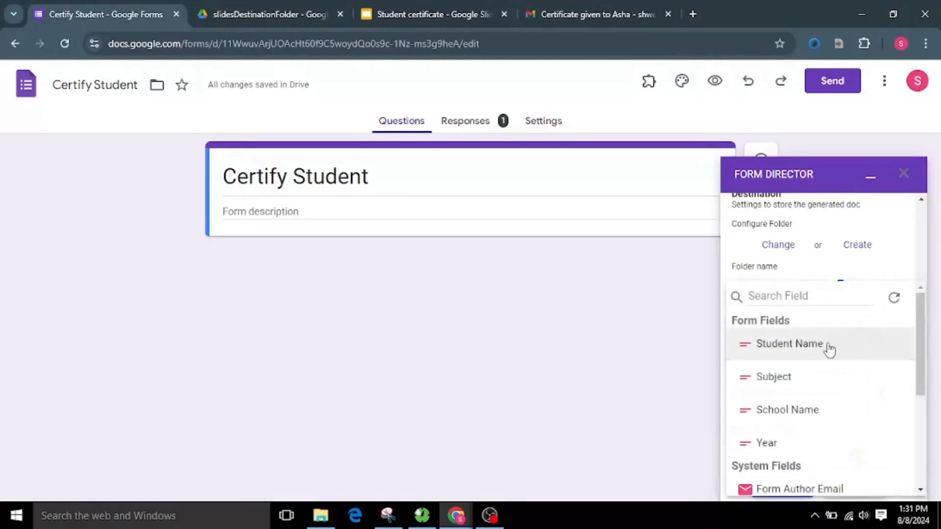
{"action": "left_click", "coordinate": [828, 349]}
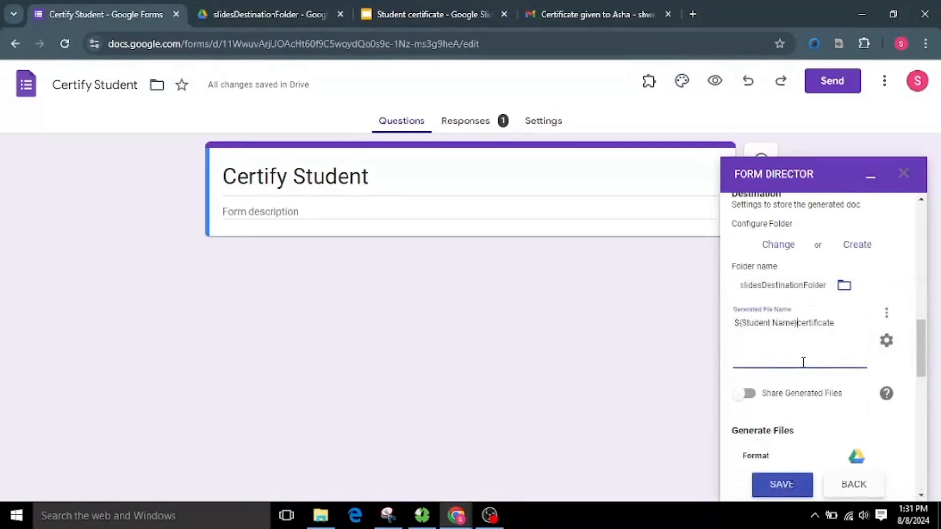
Step: Turn on sharing of generated files and add a recipient, filling in the recipient's e-mail address
{"action": "scroll", "coordinate": [801, 399], "scroll_direction": "down", "scroll_amount": 1}
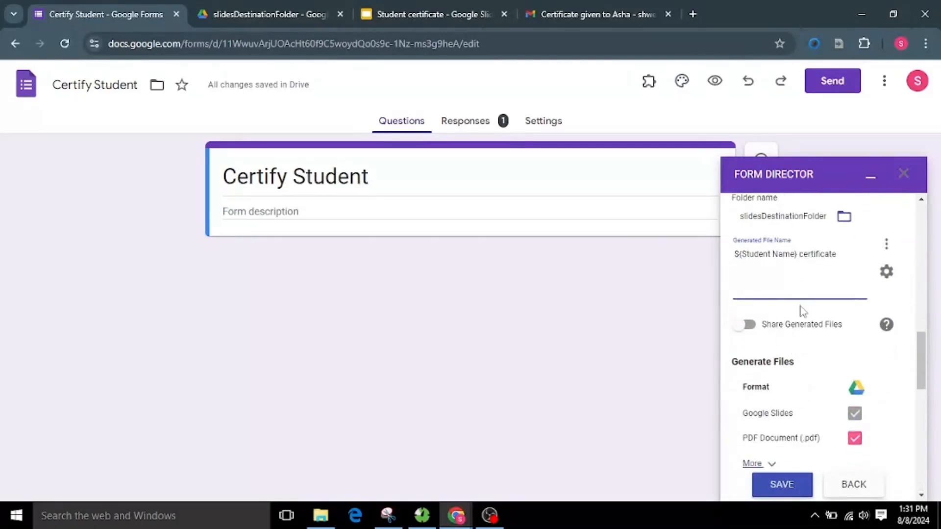
{"action": "left_click", "coordinate": [747, 323]}
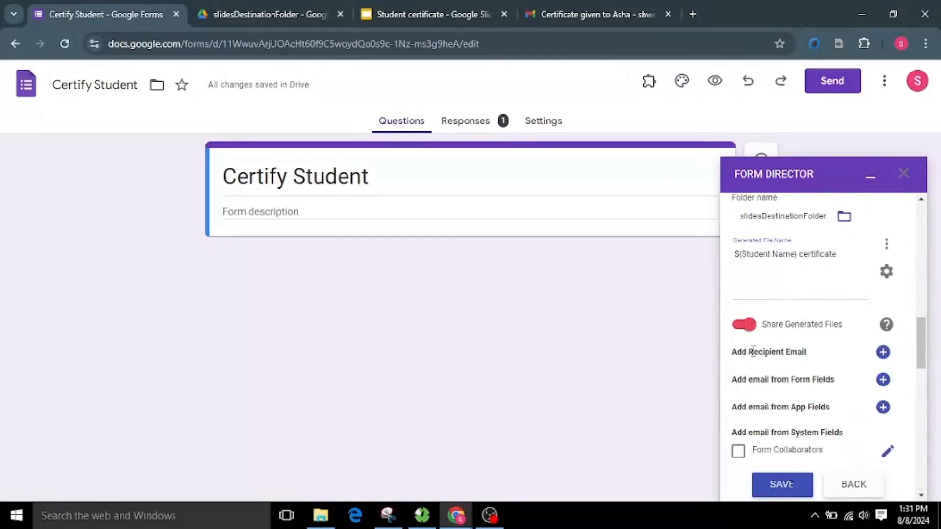
{"action": "left_click", "coordinate": [881, 355]}
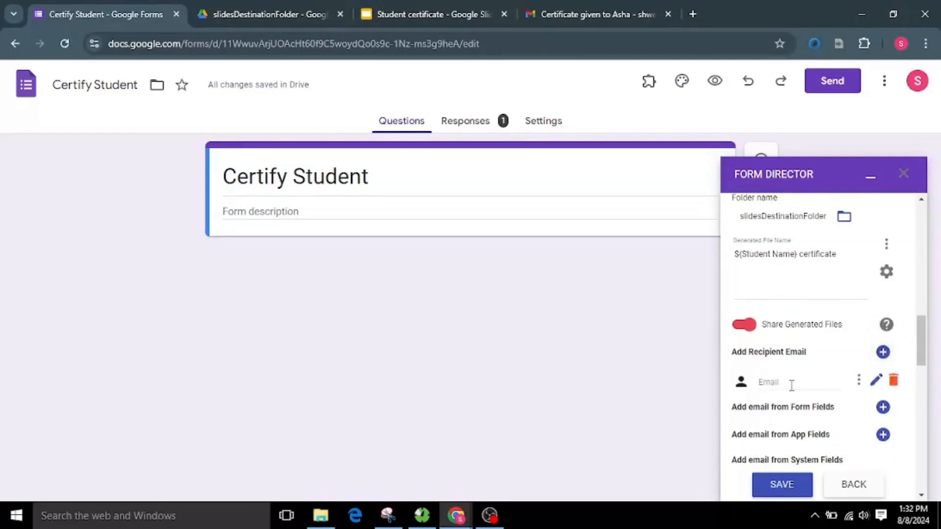
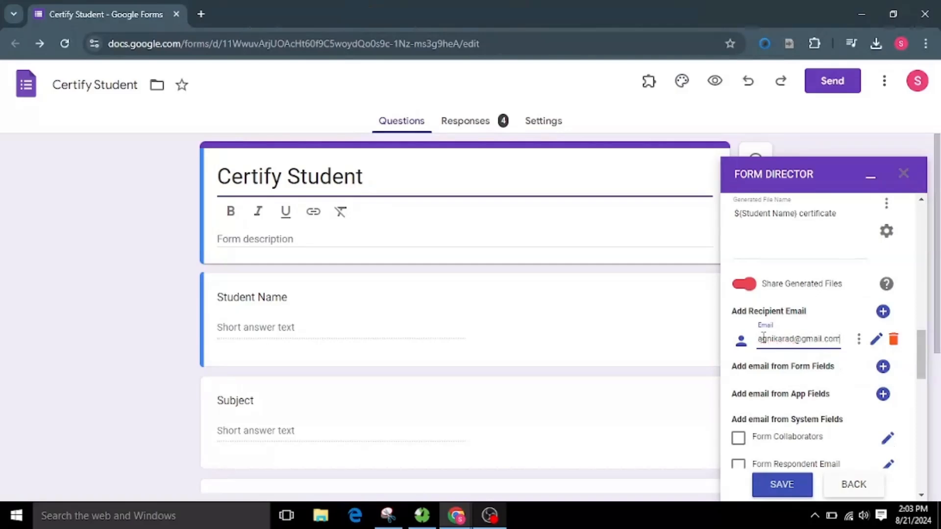
Step: Review the additional file formats offered for generated files, and collapse the list again
{"action": "scroll", "coordinate": [776, 313], "scroll_direction": "down", "scroll_amount": 1}
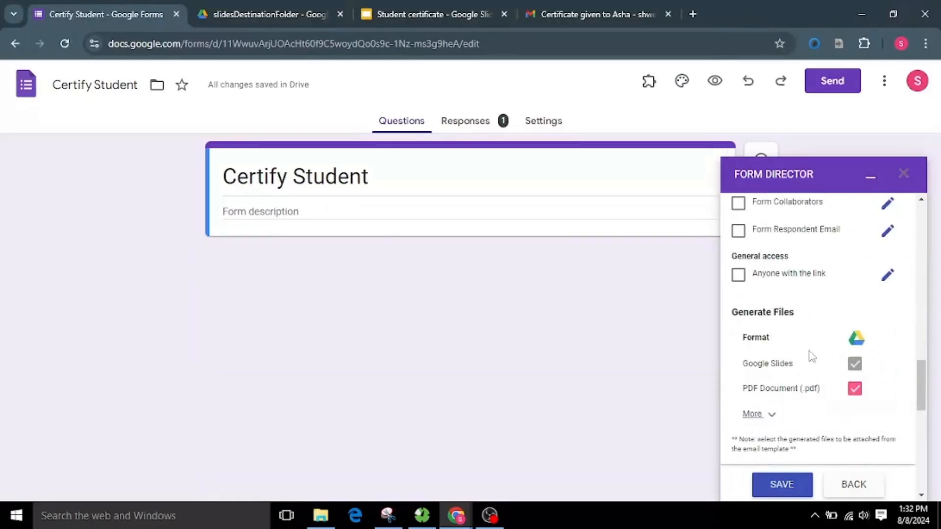
{"action": "left_click", "coordinate": [758, 415]}
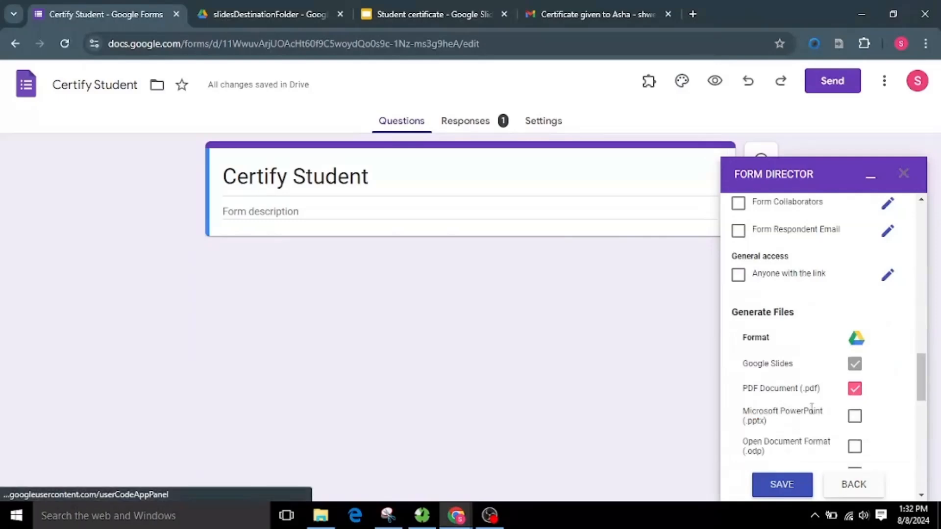
{"action": "scroll", "coordinate": [816, 415], "scroll_direction": "down", "scroll_amount": 2}
{"action": "scroll", "coordinate": [834, 387], "scroll_direction": "up", "scroll_amount": 2}
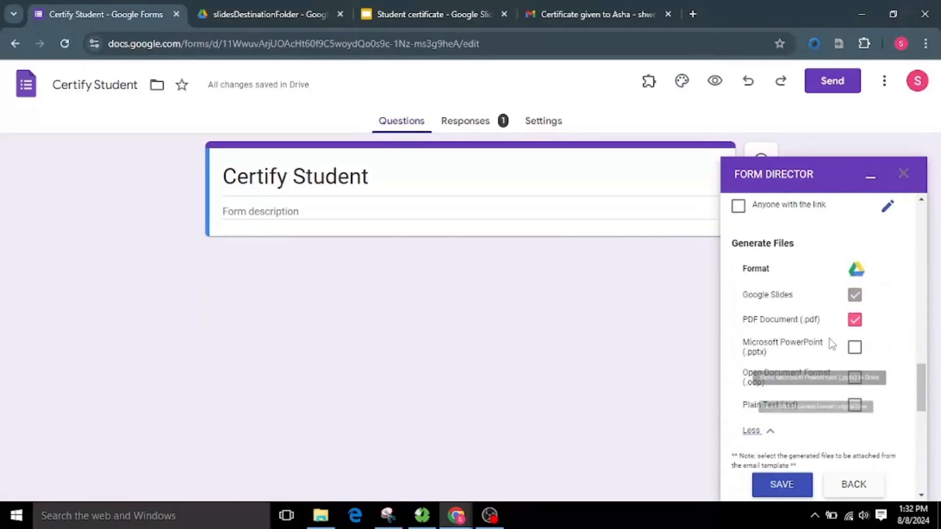
{"action": "left_click", "coordinate": [764, 433]}
Step: Examine the Mapping section's summary of slide fields and mapped fields
{"action": "scroll", "coordinate": [821, 370], "scroll_direction": "down", "scroll_amount": 2}
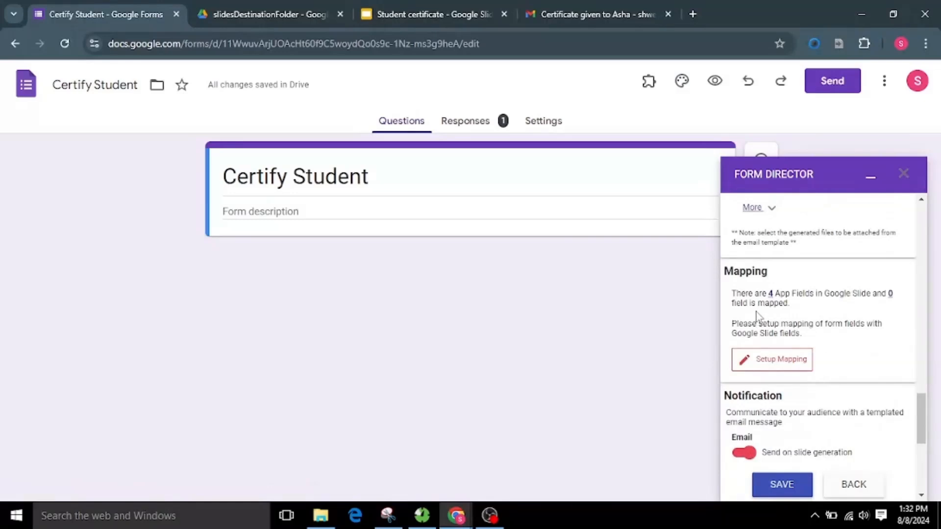
{"action": "left_click_drag", "start_coordinate": [755, 294], "coordinate": [794, 296]}
{"action": "left_click_drag", "start_coordinate": [866, 296], "coordinate": [902, 296]}
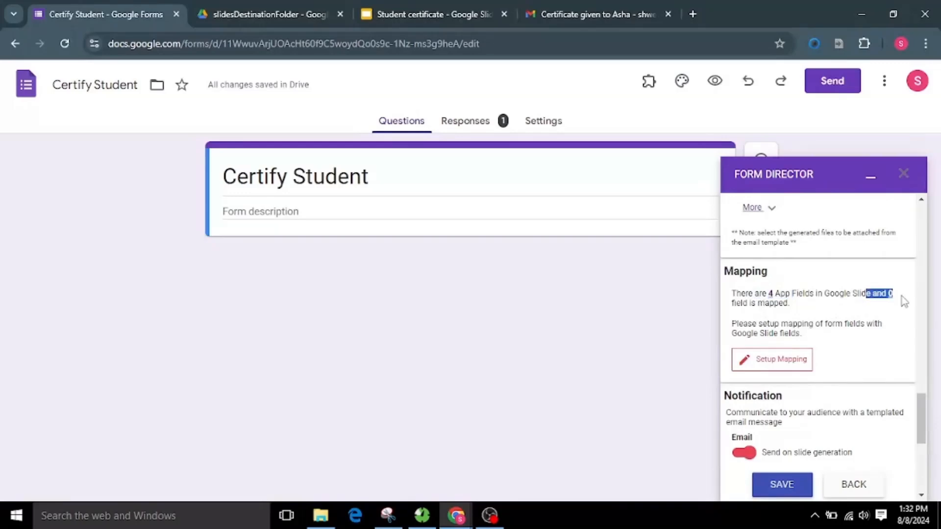
{"action": "left_click", "coordinate": [874, 314]}
{"action": "left_click_drag", "start_coordinate": [877, 294], "coordinate": [898, 312]}
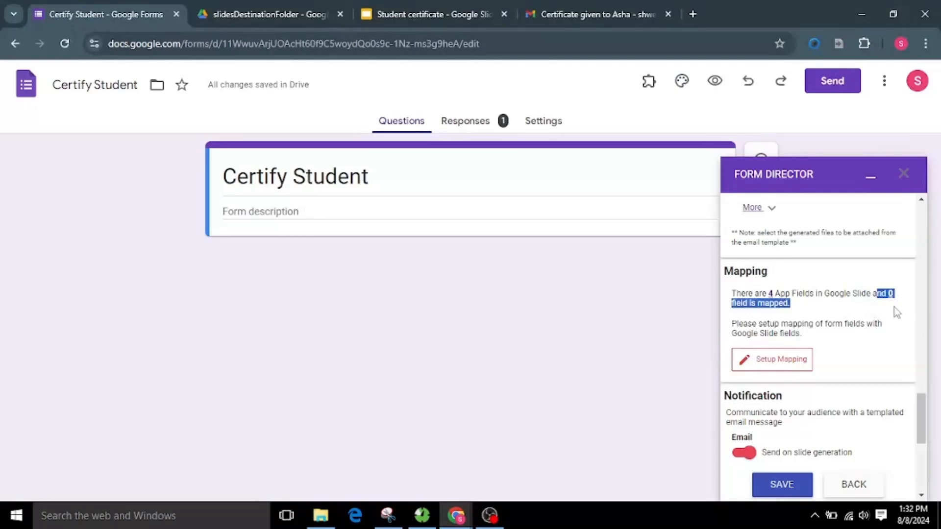
{"action": "left_click", "coordinate": [820, 310]}
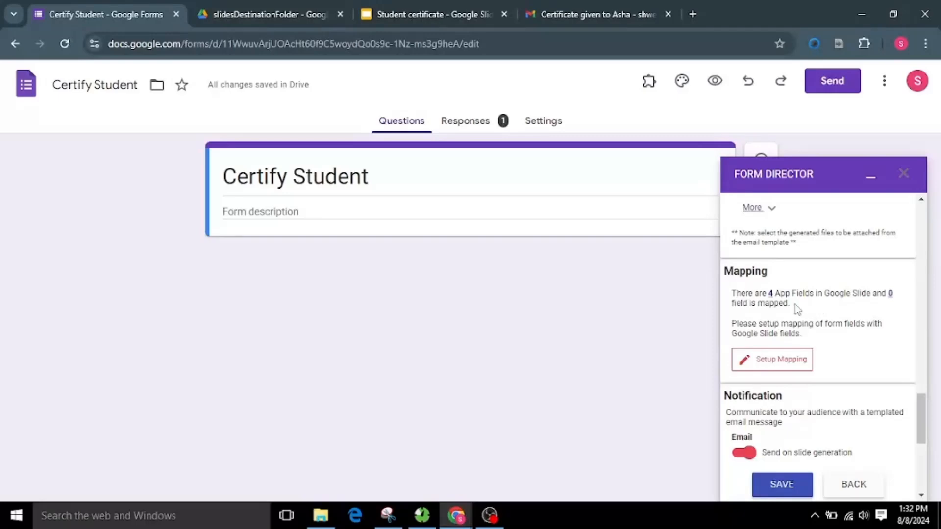
Step: Set up the mapping by automatically adding the Student Name, Subject, School Name and Year app fields to the form, and save it
{"action": "left_click", "coordinate": [774, 363]}
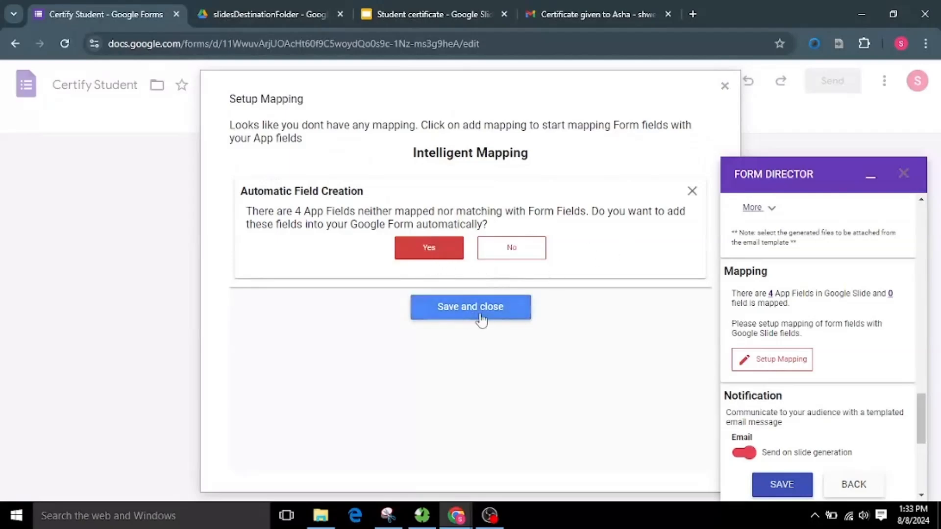
{"action": "left_click", "coordinate": [437, 249]}
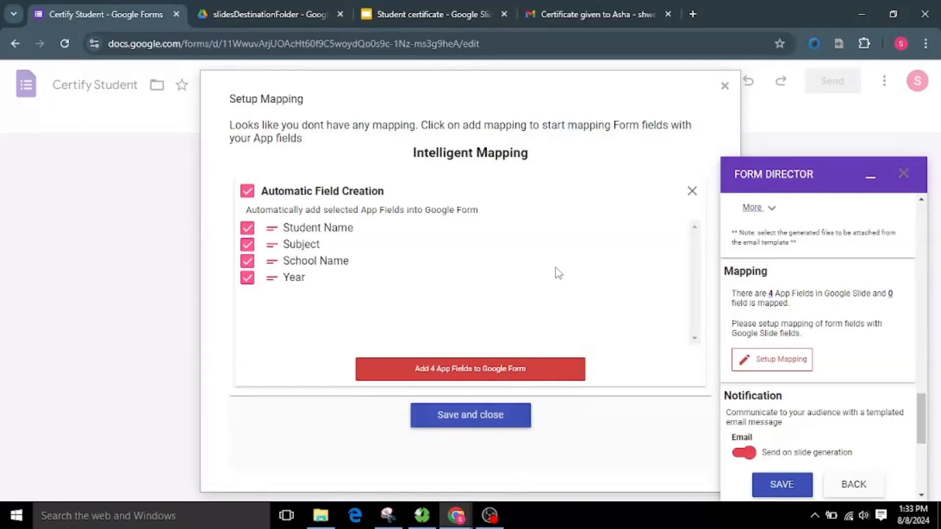
{"action": "left_click", "coordinate": [514, 371]}
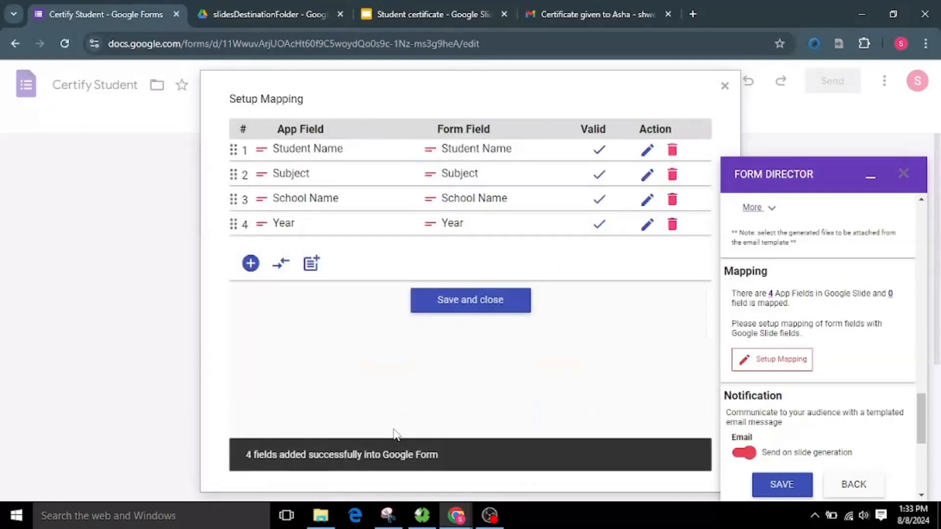
{"action": "left_click", "coordinate": [444, 308]}
Step: Open the notification's email template and replace the To address with the recipient's e-mail address
{"action": "scroll", "coordinate": [804, 415], "scroll_direction": "down", "scroll_amount": 3}
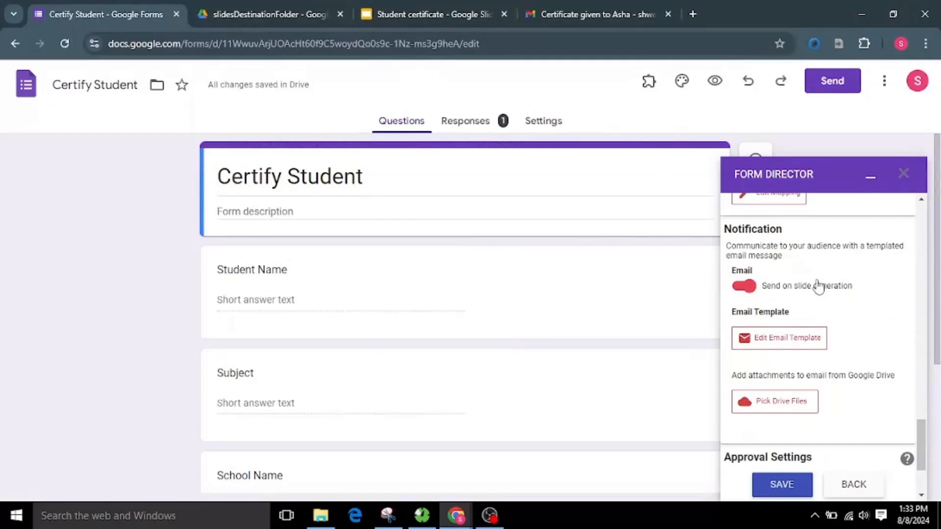
{"action": "mouse_move", "coordinate": [816, 288]}
{"action": "left_click", "coordinate": [779, 344]}
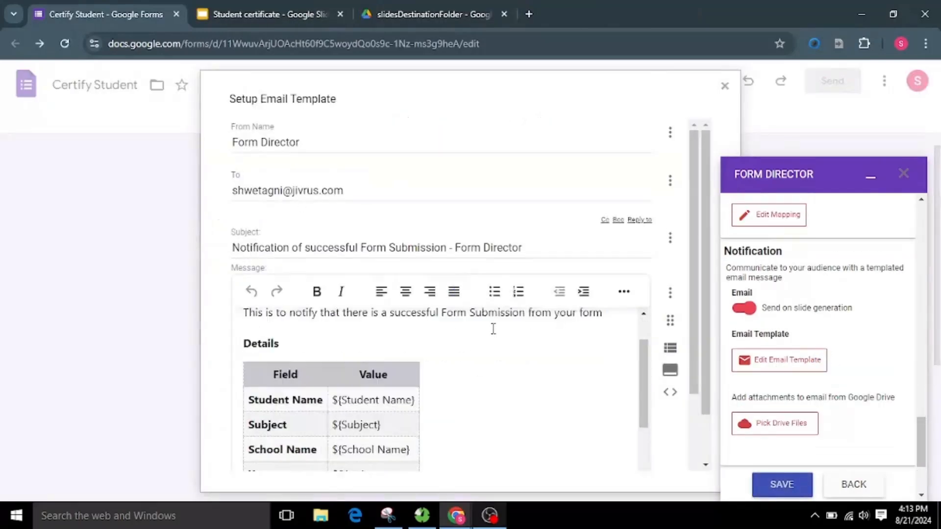
{"action": "scroll", "coordinate": [493, 330], "scroll_direction": "down", "scroll_amount": 3}
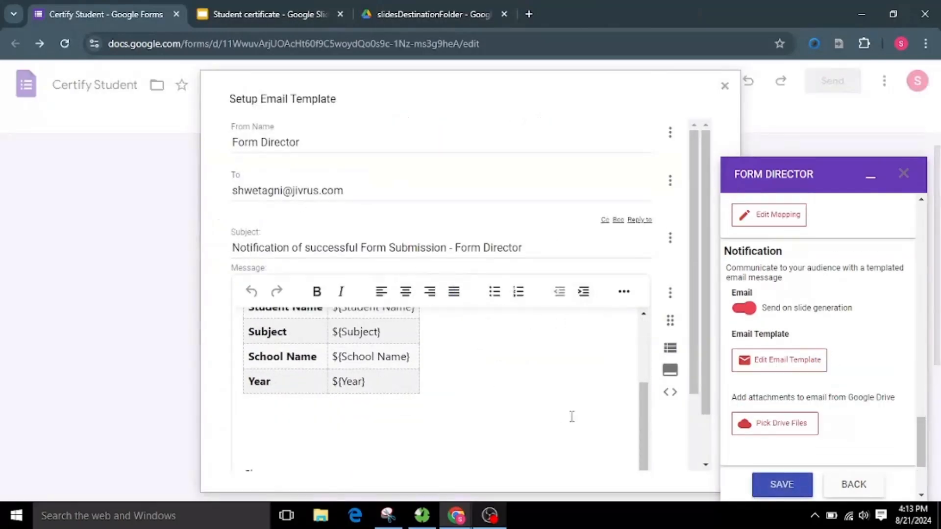
{"action": "scroll", "coordinate": [559, 431], "scroll_direction": "up", "scroll_amount": 5}
{"action": "left_click_drag", "start_coordinate": [359, 189], "coordinate": [218, 192]}
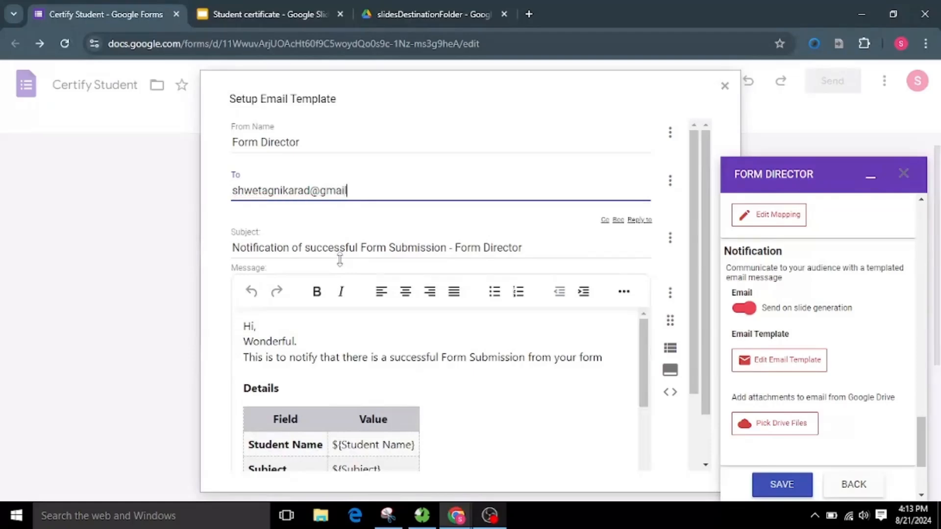
Step: Replace the email subject with "${Student Name} - Certificate given to you for participation."
{"action": "left_click", "coordinate": [283, 248]}
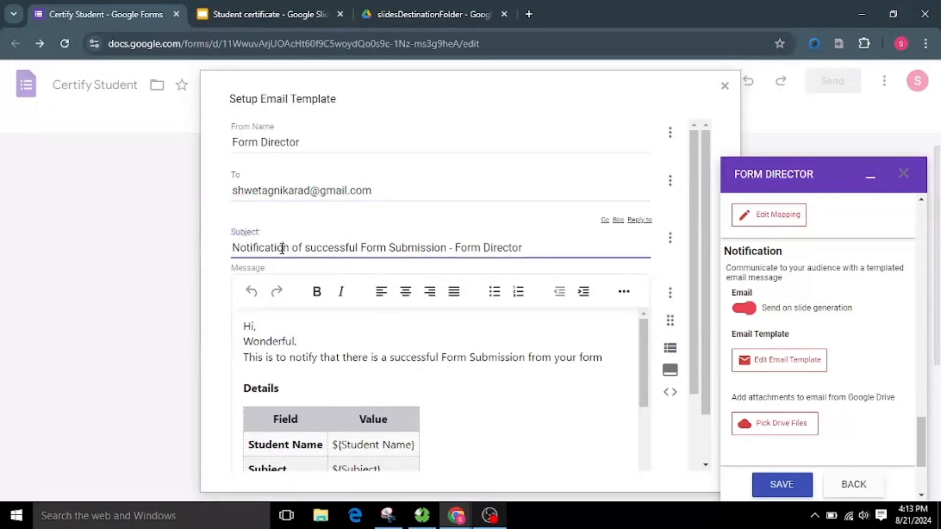
{"action": "key", "text": "ctrl+a"}
{"action": "key", "text": "BackSpace"}
{"action": "type", "text": "- C"}
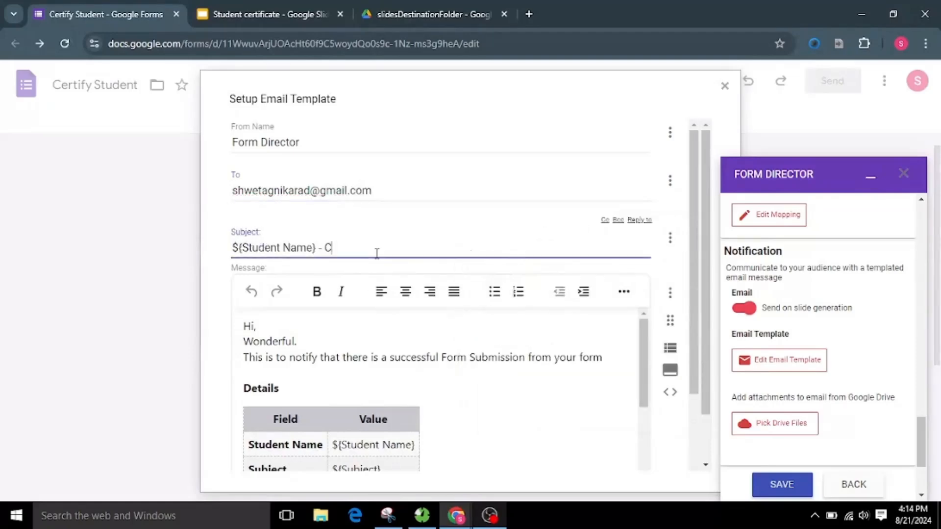
{"action": "type", "text": "ertificate given to you for participation."}
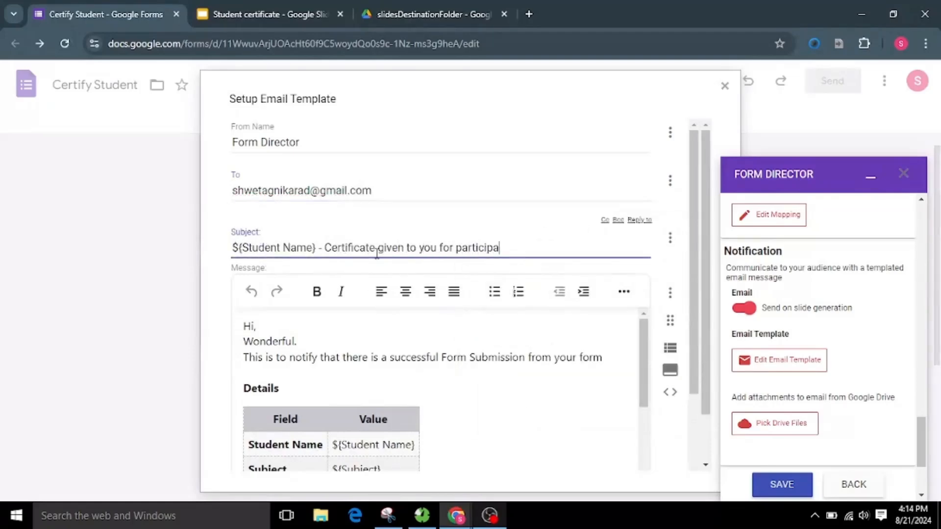
Step: Delete the default notification text, the Details heading and the field table from the email message
{"action": "scroll", "coordinate": [464, 357], "scroll_direction": "down", "scroll_amount": 3}
{"action": "left_click", "coordinate": [244, 224]}
{"action": "left_click_drag", "start_coordinate": [243, 224], "coordinate": [611, 243]}
{"action": "key", "text": "BackSpace"}
{"action": "left_click_drag", "start_coordinate": [275, 253], "coordinate": [268, 335]}
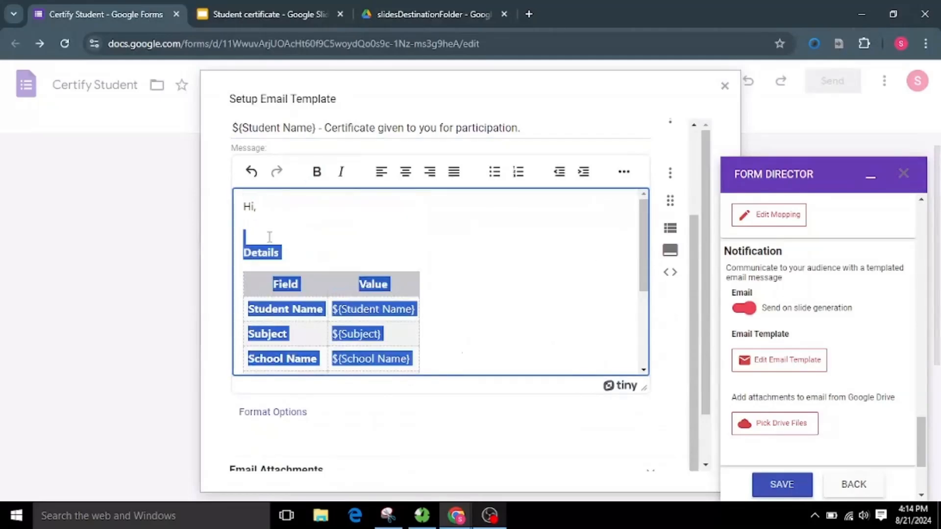
{"action": "key", "text": "BackSpace"}
Step: Insert the Student Name field after "Hi" in the greeting and add the line "Thanks for the participation in assessment."
{"action": "left_click", "coordinate": [254, 207]}
{"action": "left_click", "coordinate": [670, 174]}
{"action": "left_click", "coordinate": [283, 231]}
{"action": "type", "text": "Thanks for particpi"}
{"action": "key", "text": "Left"}
{"action": "key", "text": "Left"}
{"action": "key", "text": "Left"}
{"action": "key", "text": "Left"}
{"action": "key", "text": "Left"}
{"action": "key", "text": "Left"}
{"action": "type", "text": "i"}
{"action": "key", "text": "Left"}
{"action": "key", "text": "Left"}
{"action": "key", "text": "Left"}
{"action": "key", "text": "Left"}
{"action": "key", "text": "Left"}
{"action": "key", "text": "Left"}
{"action": "key", "text": "Left"}
{"action": "type", "text": "the"}
{"action": "key", "text": "Right"}
{"action": "key", "text": "Right"}
{"action": "key", "text": "Right"}
{"action": "key", "text": "Right"}
{"action": "key", "text": "Right"}
{"action": "key", "text": "Right"}
{"action": "key", "text": "Right"}
{"action": "key", "text": "Right"}
{"action": "key", "text": "Right"}
{"action": "key", "text": "Right"}
{"action": "key", "text": "Right"}
{"action": "key", "text": "Right"}
{"action": "key", "text": "Right"}
{"action": "type", "text": "in assessment."}
Step: Add the paragraph "Now we have given you certificate for participation and its attached with this email. Please check."
{"action": "key", "text": "Return"}
{"action": "type", "text": "Now we have given you certificate for participation and its attached"}
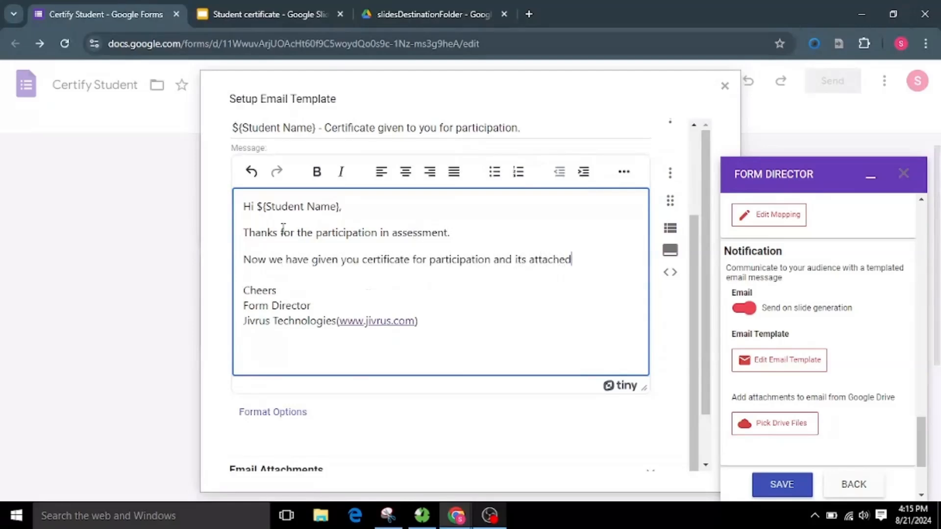
{"action": "type", "text": " with this email. Please check."}
Step: Review the email attachment options, and save both the email template and the Google Slide service
{"action": "scroll", "coordinate": [503, 414], "scroll_direction": "down", "scroll_amount": 2}
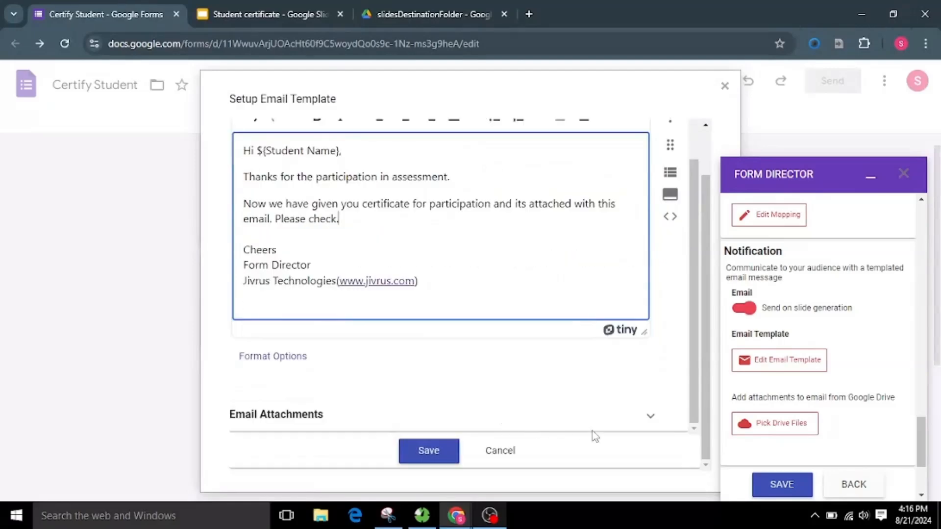
{"action": "left_click", "coordinate": [649, 417]}
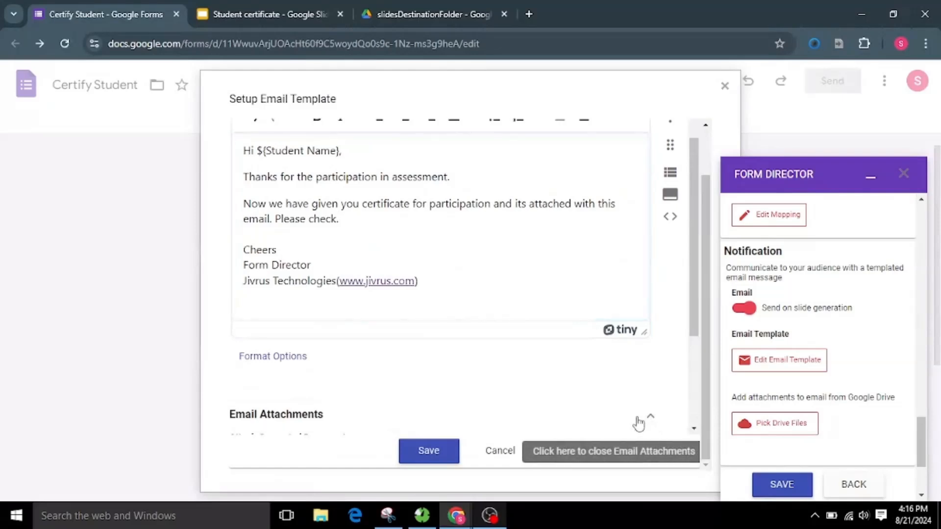
{"action": "scroll", "coordinate": [540, 399], "scroll_direction": "down", "scroll_amount": 3}
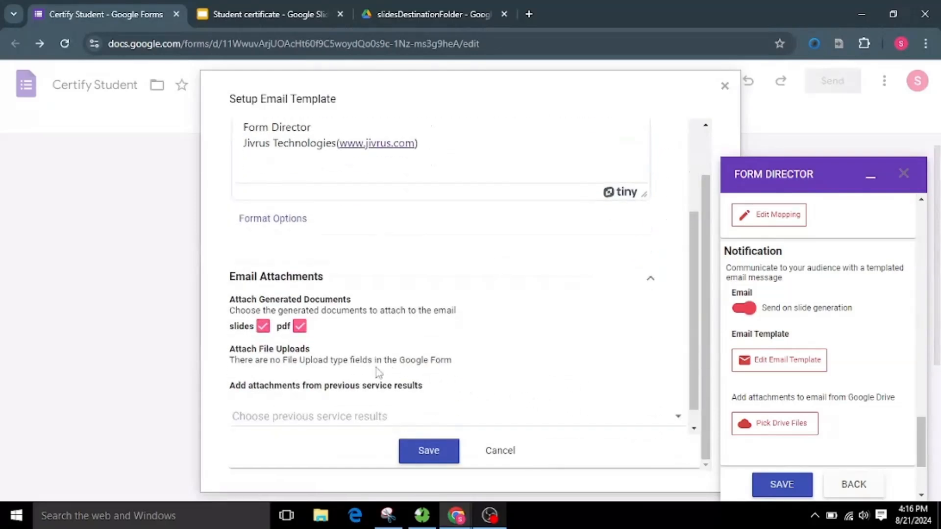
{"action": "scroll", "coordinate": [328, 366], "scroll_direction": "down", "scroll_amount": 1}
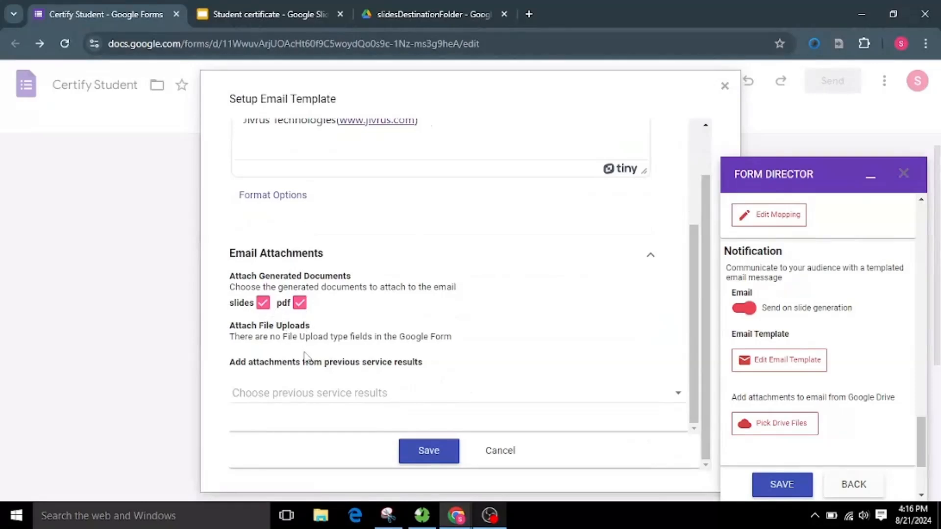
{"action": "left_click", "coordinate": [431, 452]}
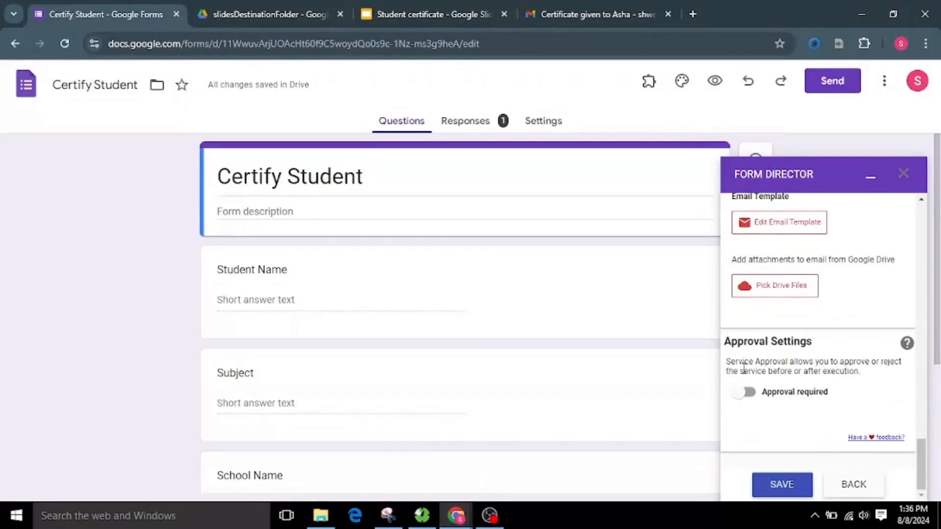
{"action": "mouse_move", "coordinate": [767, 394]}
{"action": "left_click", "coordinate": [781, 481]}
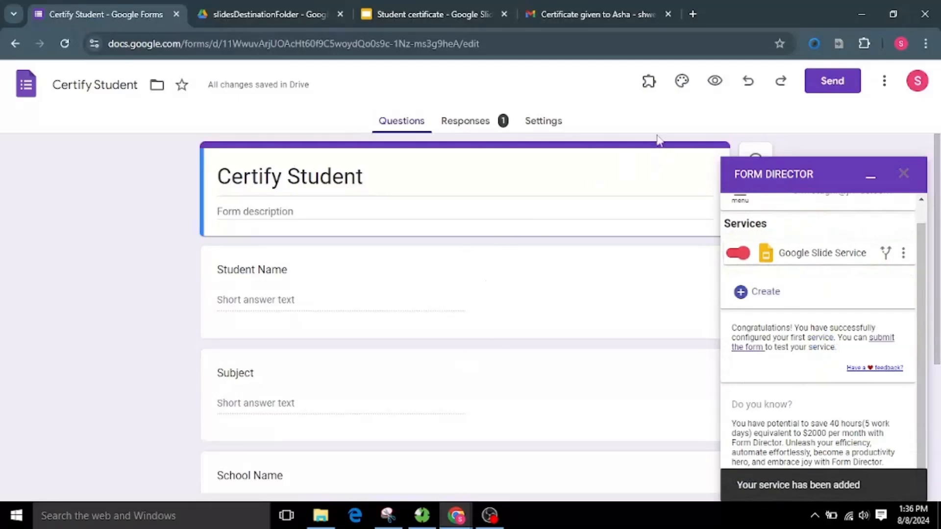
Step: Preview the form and submit a response with the student's name, subject Mathematics, school PVS High School and year 2024
{"action": "left_click", "coordinate": [721, 84]}
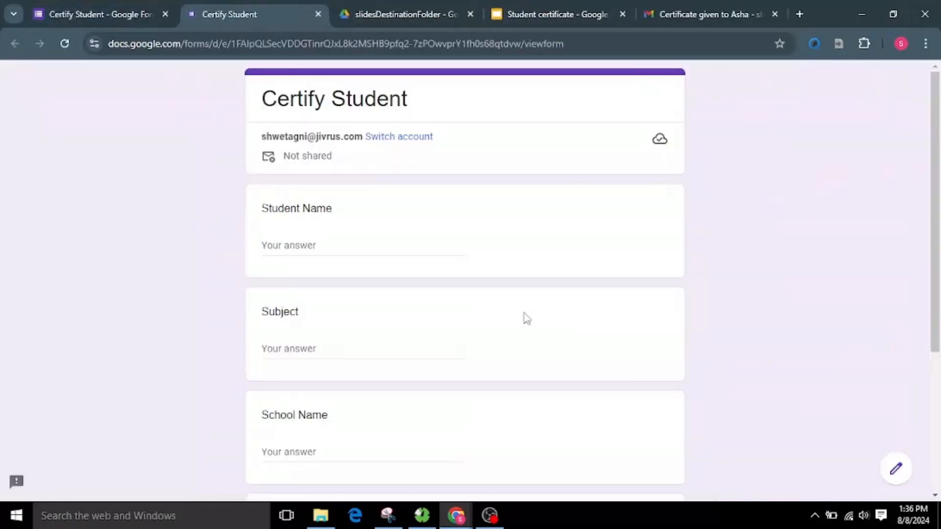
{"action": "left_click", "coordinate": [353, 243]}
{"action": "type", "text": "Asha"}
{"action": "scroll", "coordinate": [349, 256], "scroll_direction": "down", "scroll_amount": 3}
{"action": "left_click", "coordinate": [377, 210]}
{"action": "type", "text": "Mathematics"}
{"action": "left_click", "coordinate": [342, 315]}
{"action": "type", "text": "PVS High School"}
{"action": "left_click", "coordinate": [343, 419]}
{"action": "type", "text": "2024"}
{"action": "left_click", "coordinate": [274, 475]}
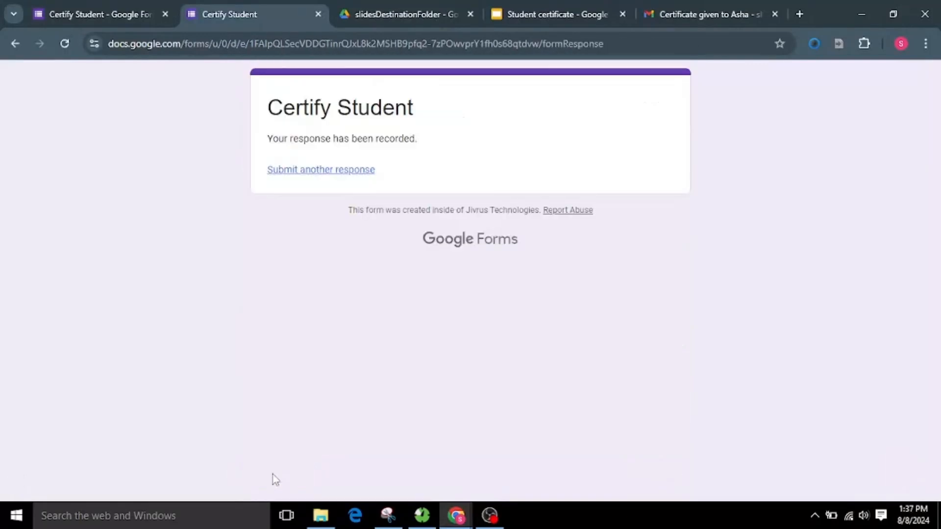
Step: Open the generated certificate presentation from slidesDestinationFolder and check the student, subject and school text on the slide
{"action": "left_click", "coordinate": [393, 8]}
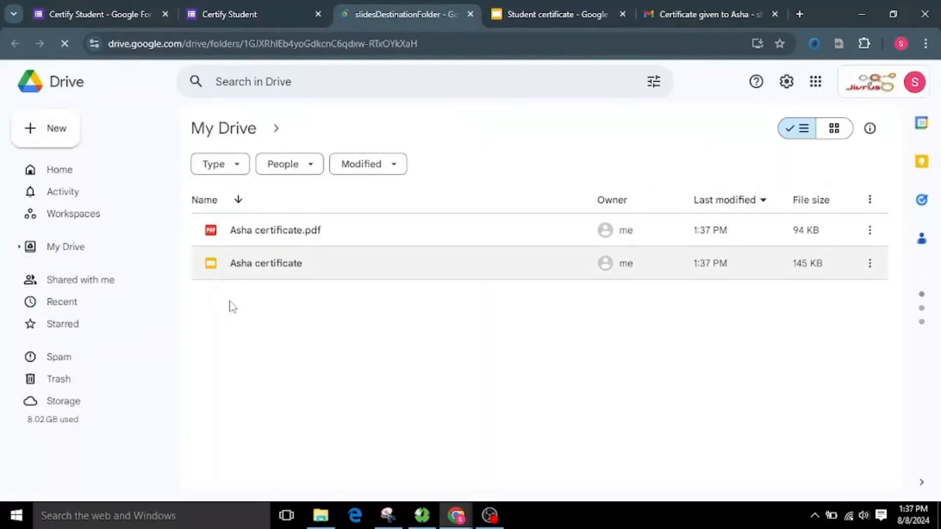
{"action": "double_click", "coordinate": [313, 263]}
{"action": "left_click", "coordinate": [582, 298]}
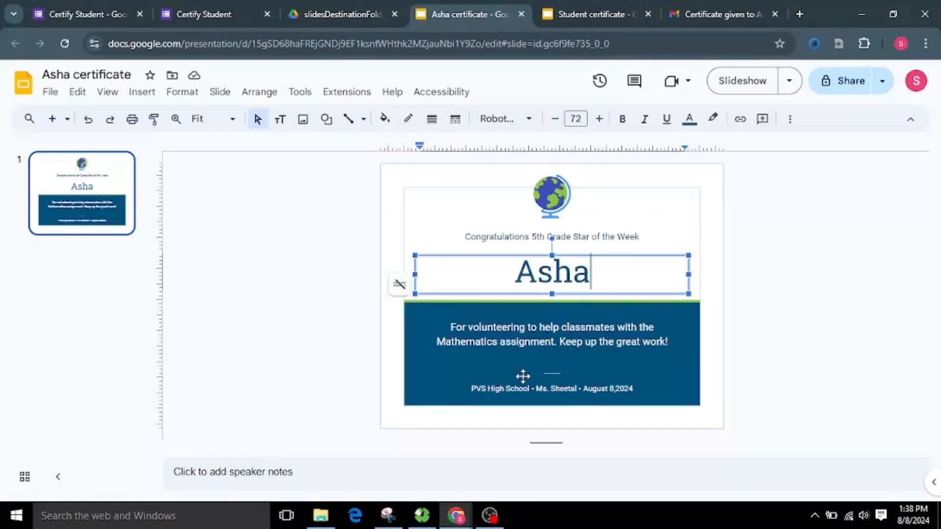
{"action": "left_click", "coordinate": [515, 389]}
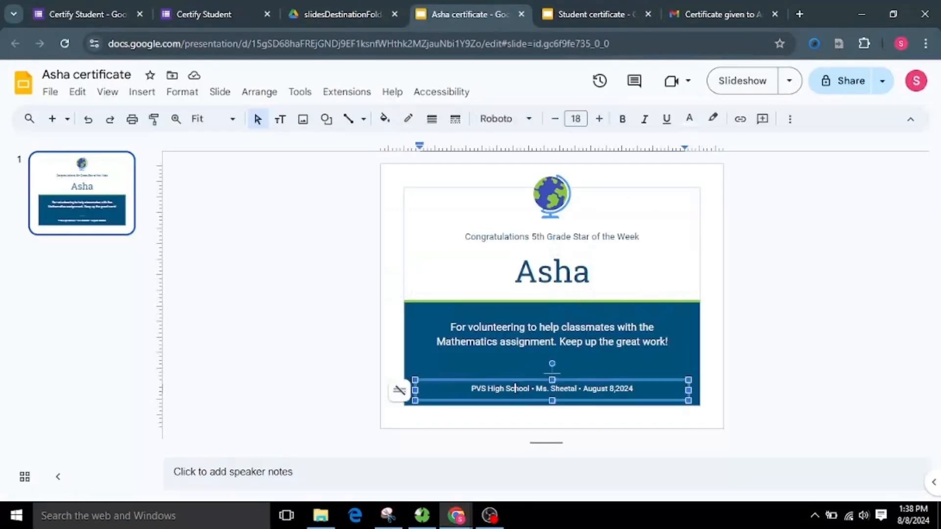
{"action": "left_click", "coordinate": [347, 301]}
Step: Examine the PDF version of the certificate in slidesDestinationFolder, and return to the folder's file list
{"action": "left_click", "coordinate": [338, 12]}
{"action": "double_click", "coordinate": [279, 233]}
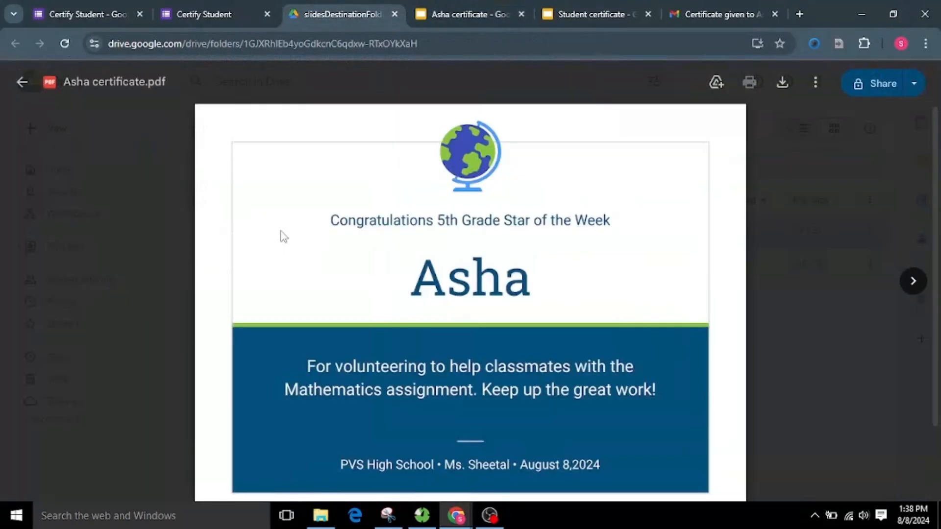
{"action": "scroll", "coordinate": [388, 400], "scroll_direction": "down", "scroll_amount": 2}
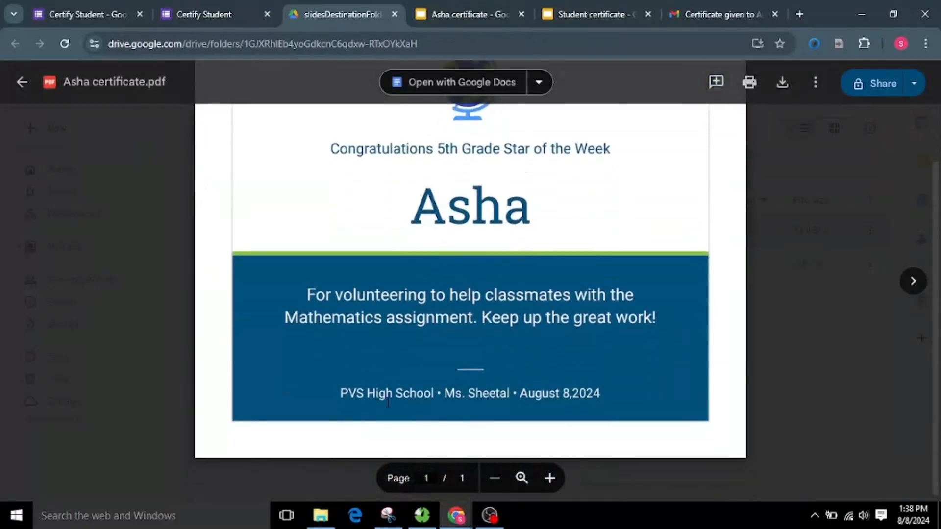
{"action": "scroll", "coordinate": [388, 399], "scroll_direction": "up", "scroll_amount": 2}
{"action": "left_click", "coordinate": [21, 83]}
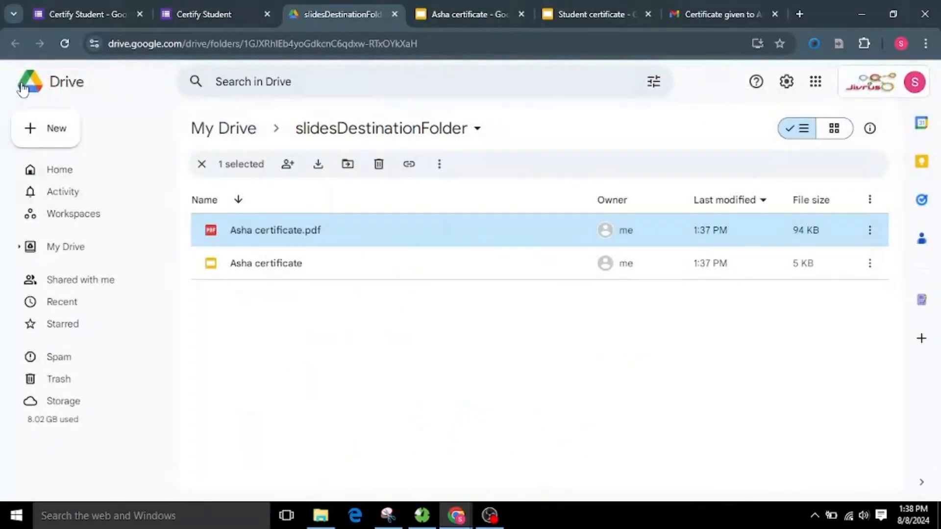
{"action": "mouse_move", "coordinate": [226, 261]}
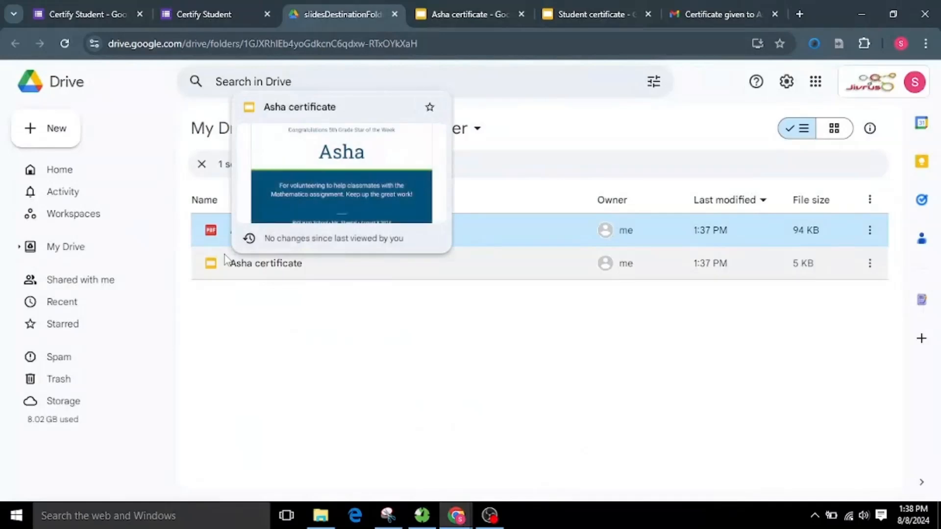
Step: Switch to Gmail, open the certificate notification email, and check its Google Slide link and PDF attachment
{"action": "left_click", "coordinate": [706, 13]}
{"action": "left_click", "coordinate": [579, 155]}
{"action": "scroll", "coordinate": [420, 343], "scroll_direction": "down", "scroll_amount": 3}
{"action": "left_click", "coordinate": [421, 360]}
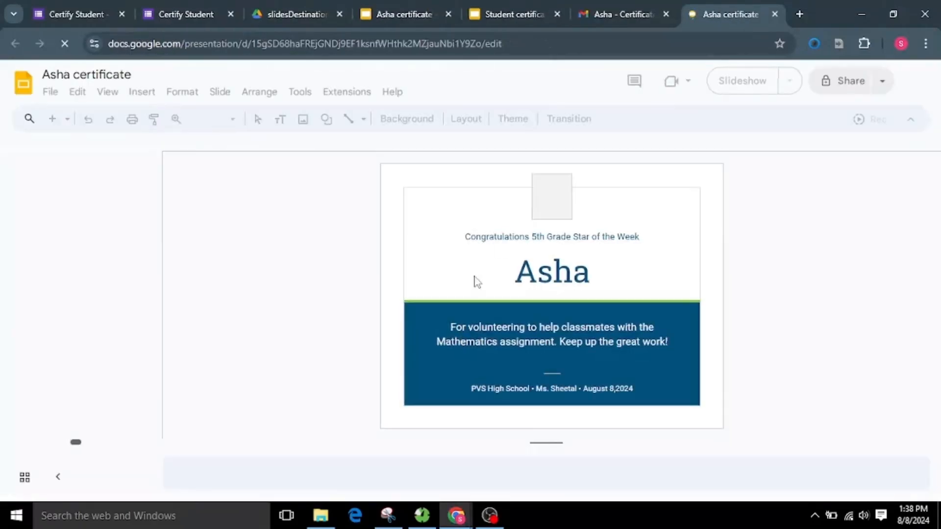
{"action": "left_click", "coordinate": [608, 14]}
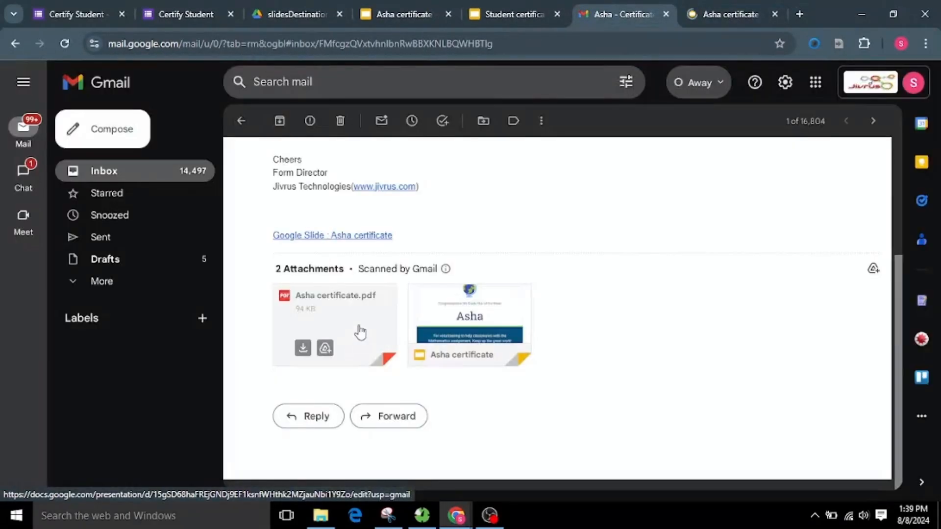
{"action": "left_click", "coordinate": [360, 332]}
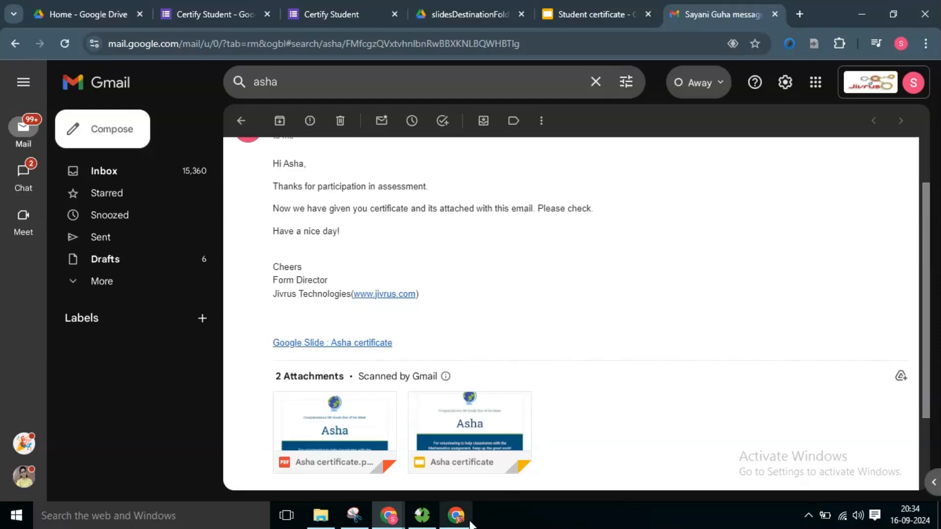
Step: Switch to the recipient's Gmail inbox, open the presentation sharing email, and view the shared certificate
{"action": "left_click", "coordinate": [456, 519]}
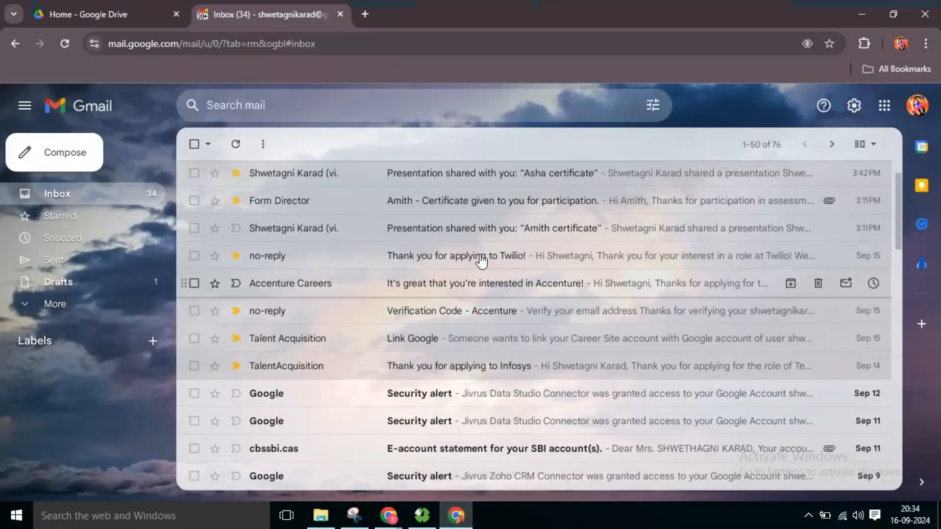
{"action": "left_click", "coordinate": [445, 208]}
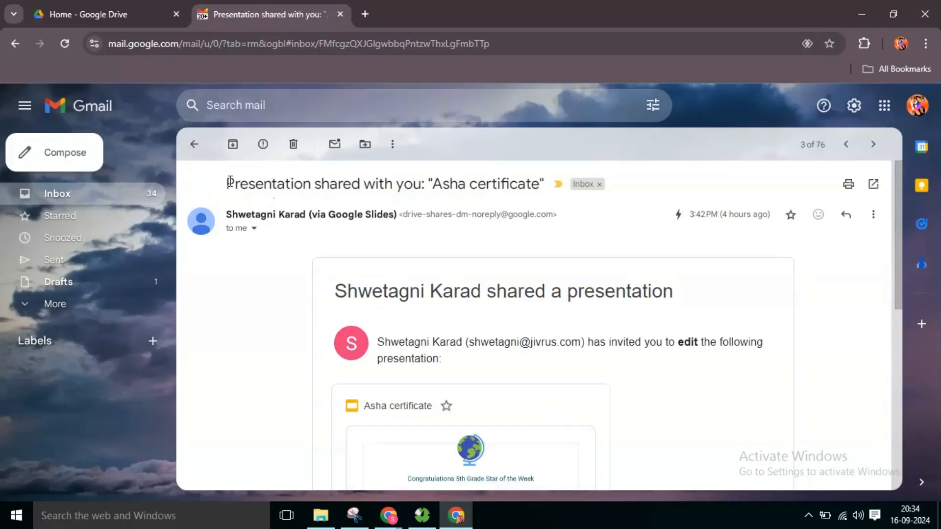
{"action": "left_click_drag", "start_coordinate": [227, 185], "coordinate": [544, 201]}
{"action": "left_click", "coordinate": [616, 265]}
{"action": "scroll", "coordinate": [612, 293], "scroll_direction": "down", "scroll_amount": 1}
{"action": "scroll", "coordinate": [470, 368], "scroll_direction": "down", "scroll_amount": 5}
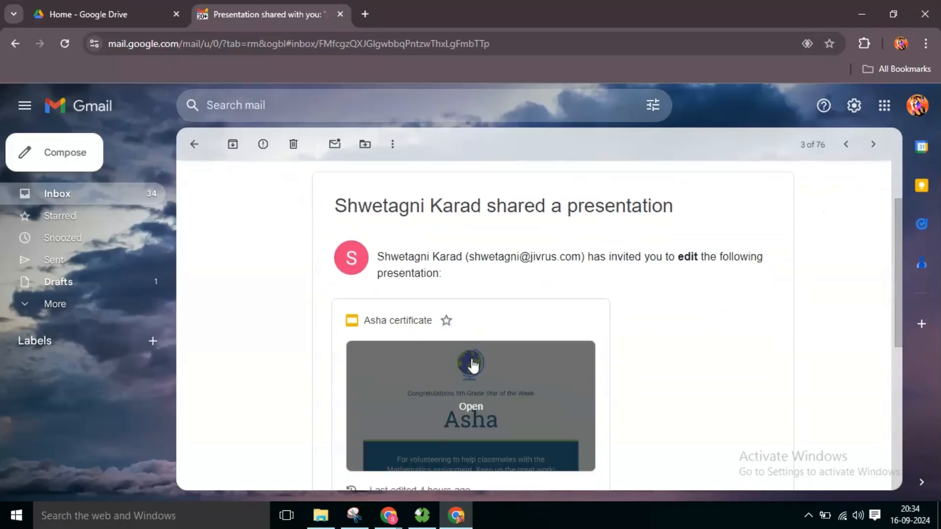
{"action": "left_click", "coordinate": [353, 428]}
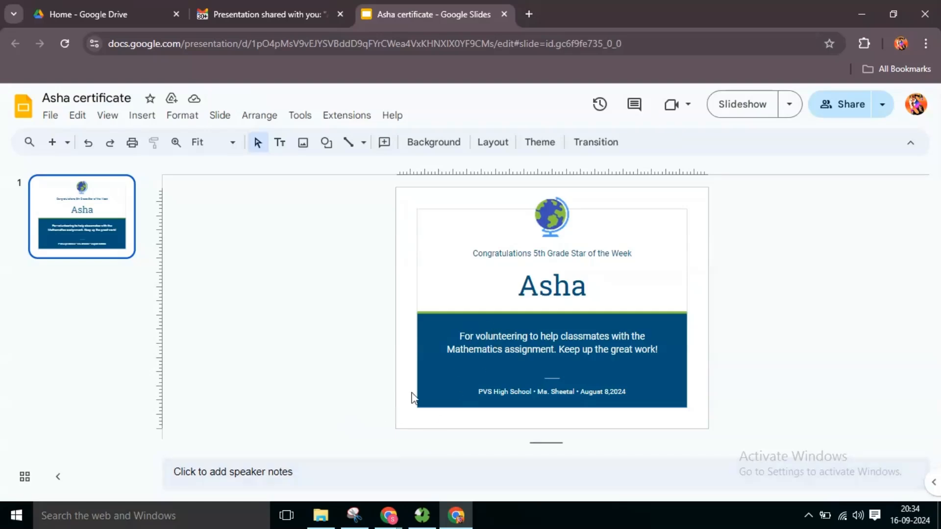
Step: Return to the Certify Student form and change the Google Slide Service from publishing to Append Slide
{"action": "left_click", "coordinate": [419, 470]}
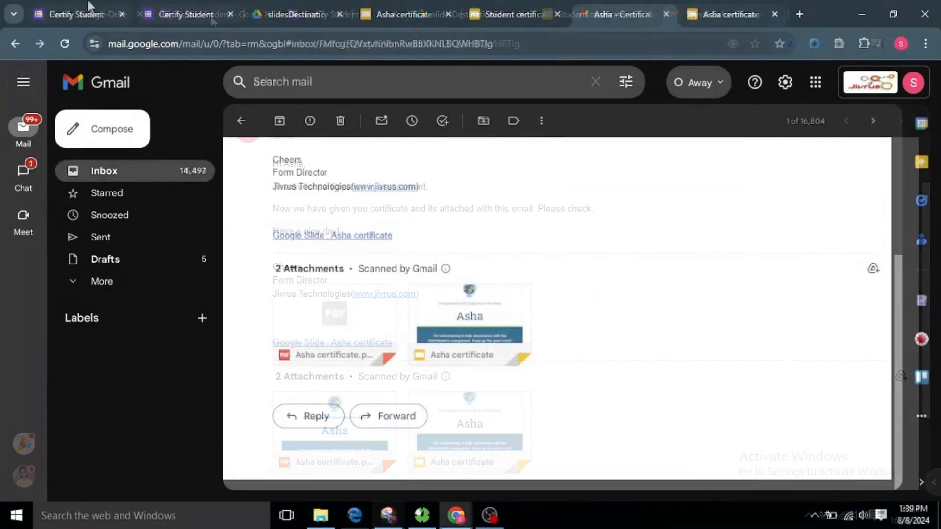
{"action": "left_click", "coordinate": [88, 7]}
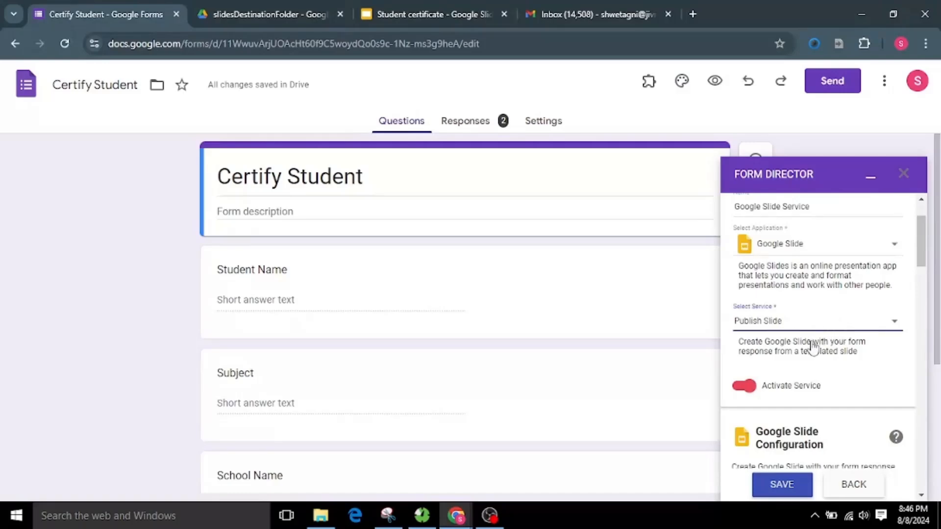
{"action": "left_click", "coordinate": [810, 357]}
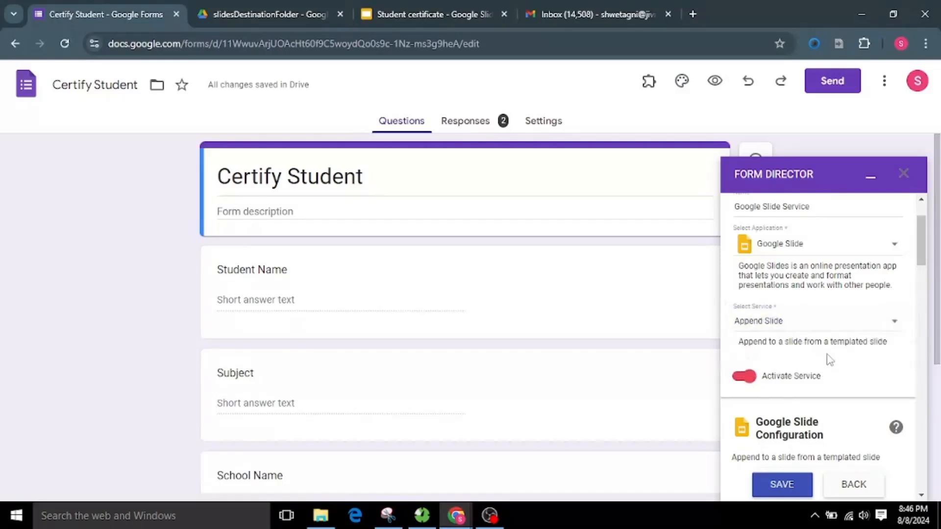
Step: Choose New Slide as the presentation to append the templated slide to, and open it to check its content
{"action": "scroll", "coordinate": [836, 362], "scroll_direction": "down", "scroll_amount": 5}
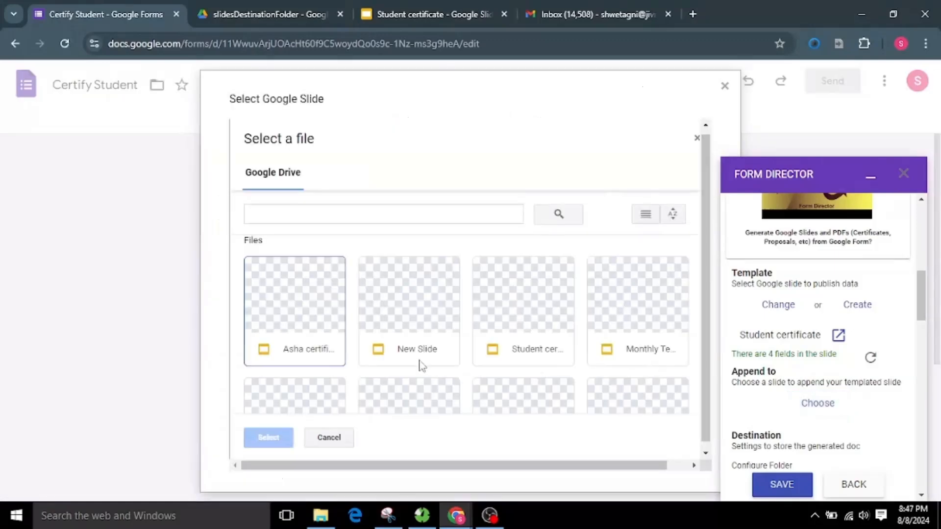
{"action": "left_click", "coordinate": [269, 437]}
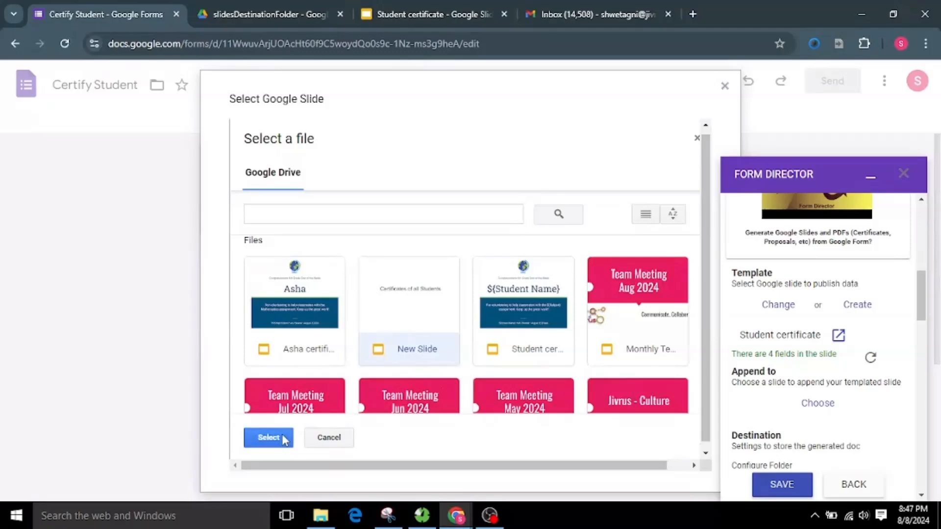
{"action": "scroll", "coordinate": [891, 425], "scroll_direction": "down", "scroll_amount": 2}
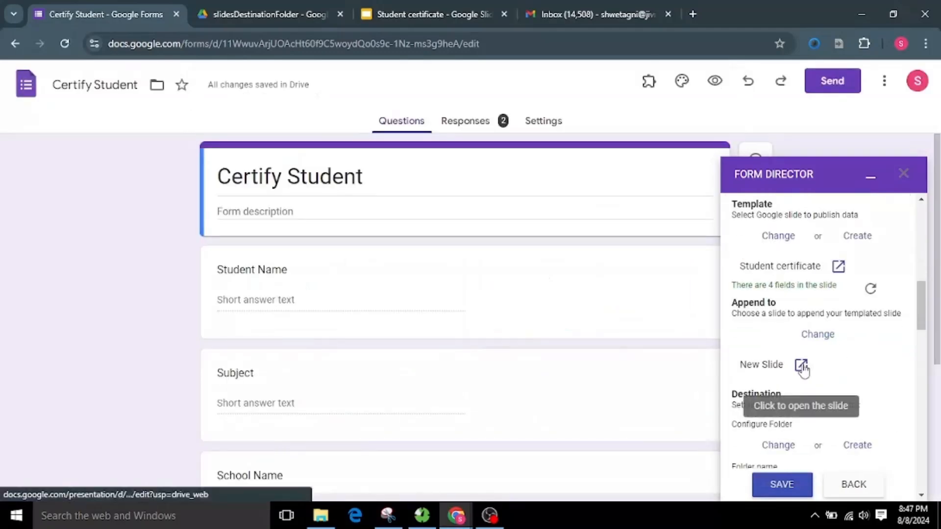
{"action": "left_click", "coordinate": [800, 364]}
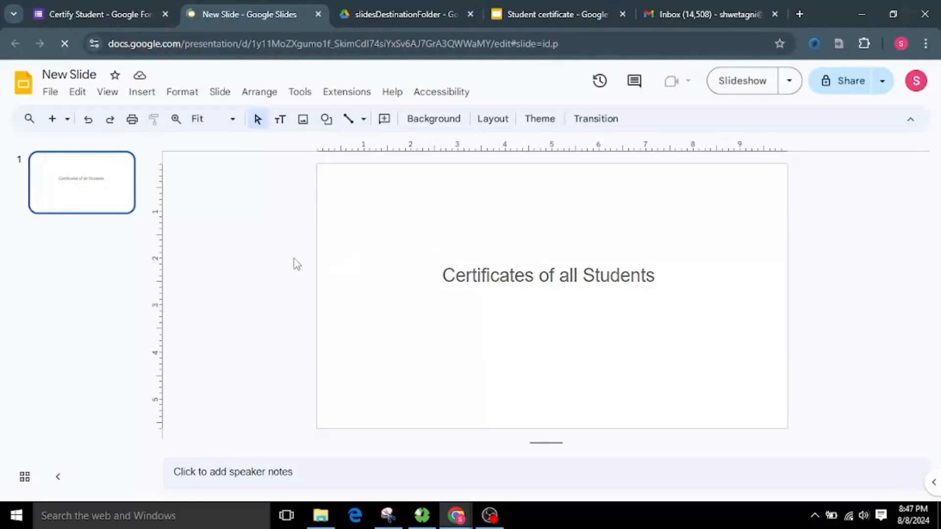
{"action": "left_click", "coordinate": [110, 4]}
Step: Review the service's destination folder, generated file name, sharing recipients, file formats, field mapping and notification settings
{"action": "scroll", "coordinate": [809, 343], "scroll_direction": "down", "scroll_amount": 2}
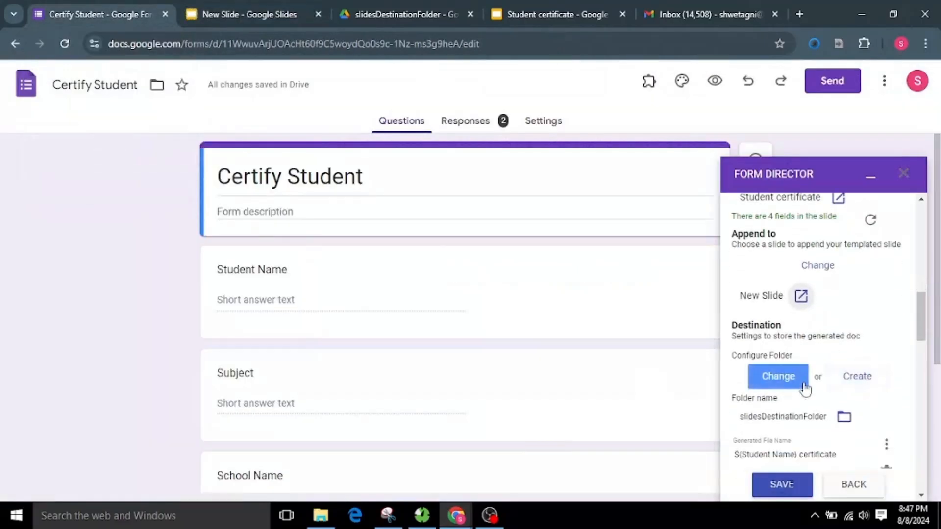
{"action": "scroll", "coordinate": [774, 373], "scroll_direction": "down", "scroll_amount": 2}
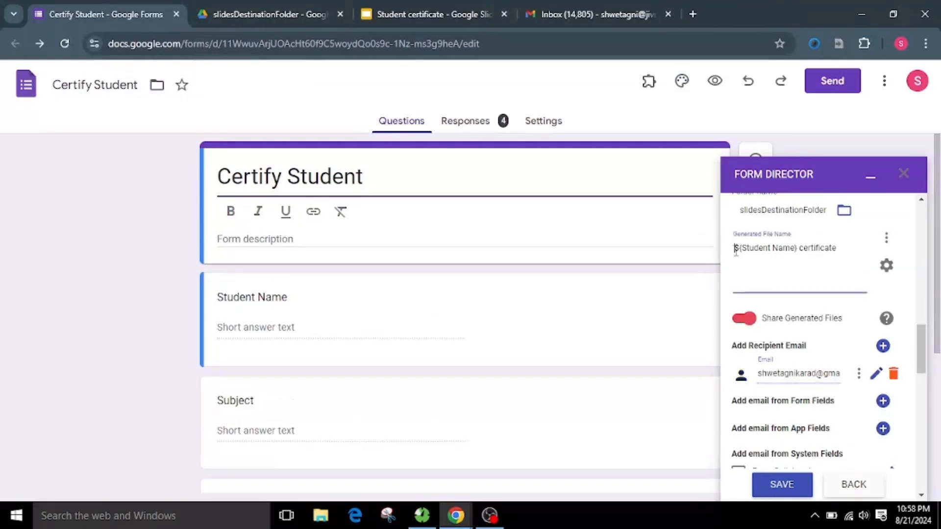
{"action": "triple_click", "coordinate": [844, 252]}
{"action": "left_click", "coordinate": [845, 267]}
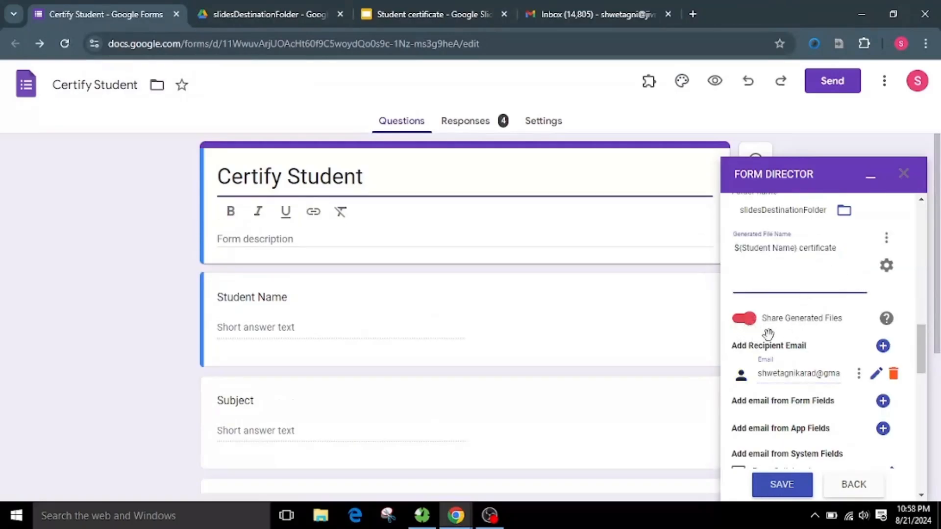
{"action": "scroll", "coordinate": [768, 335], "scroll_direction": "down", "scroll_amount": 2}
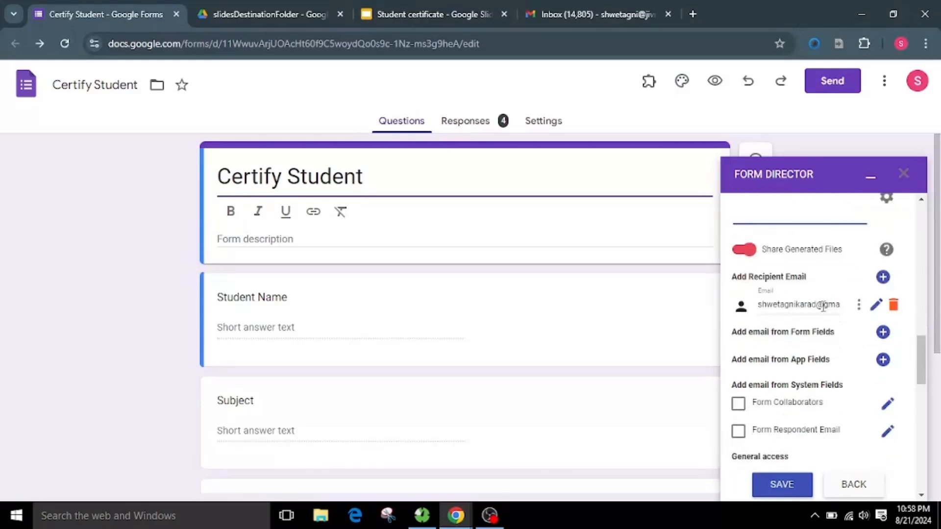
{"action": "left_click", "coordinate": [774, 305]}
{"action": "scroll", "coordinate": [813, 378], "scroll_direction": "down", "scroll_amount": 5}
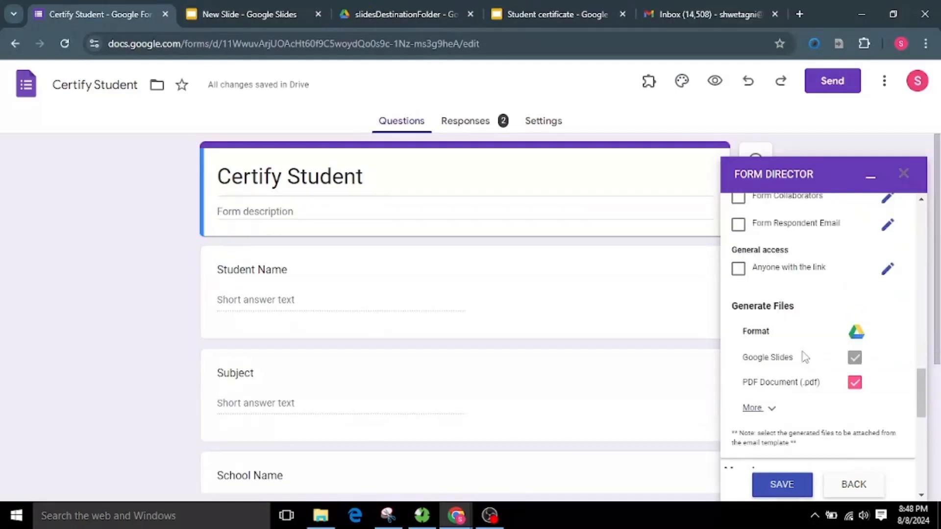
{"action": "scroll", "coordinate": [805, 357], "scroll_direction": "down", "scroll_amount": 4}
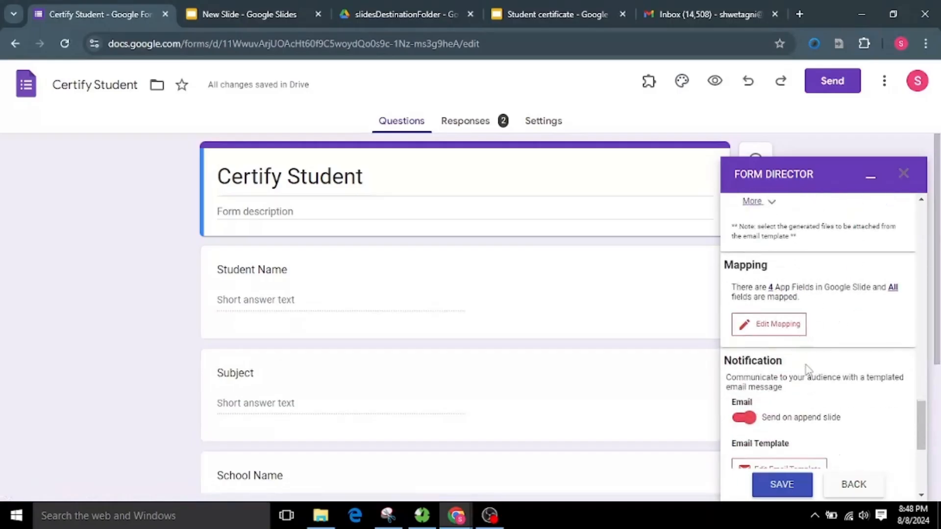
{"action": "scroll", "coordinate": [809, 363], "scroll_direction": "down", "scroll_amount": 3}
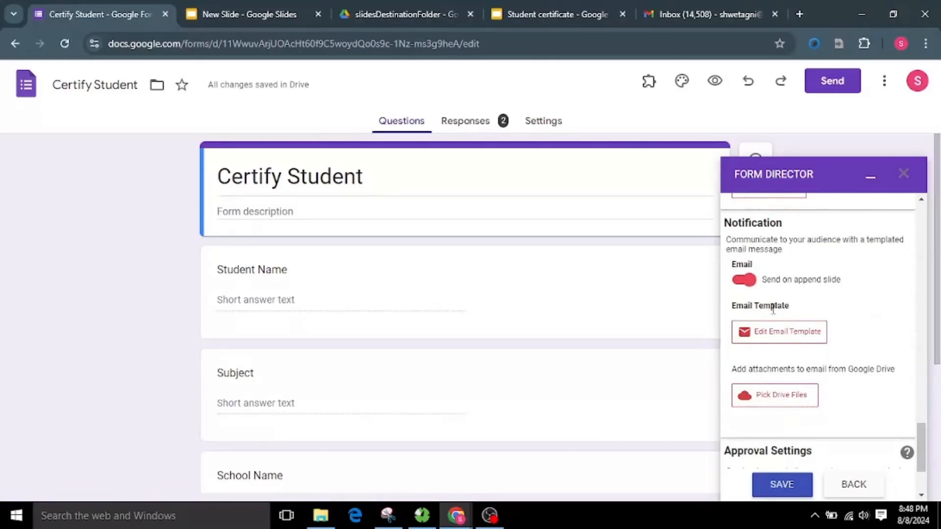
Step: Open the notification's email template for review, and save the append-slide service configuration
{"action": "left_click", "coordinate": [793, 337]}
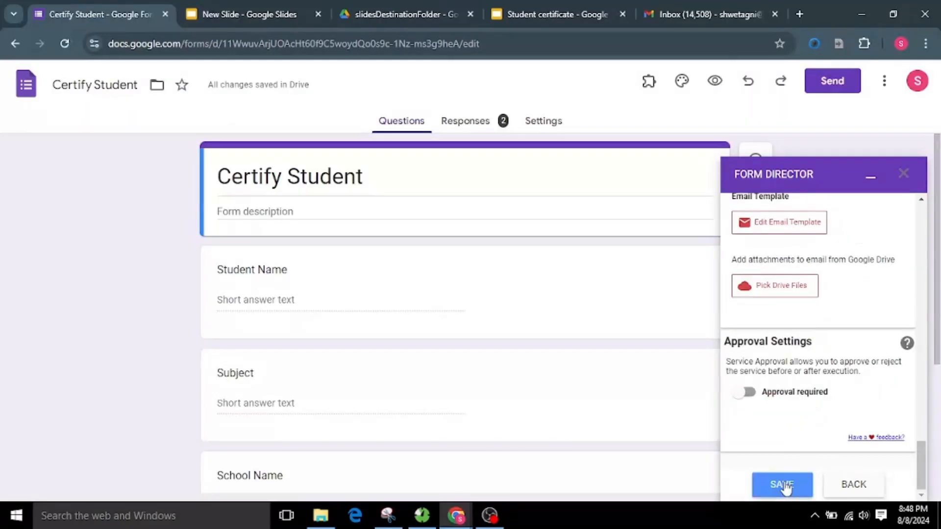
{"action": "left_click", "coordinate": [783, 485]}
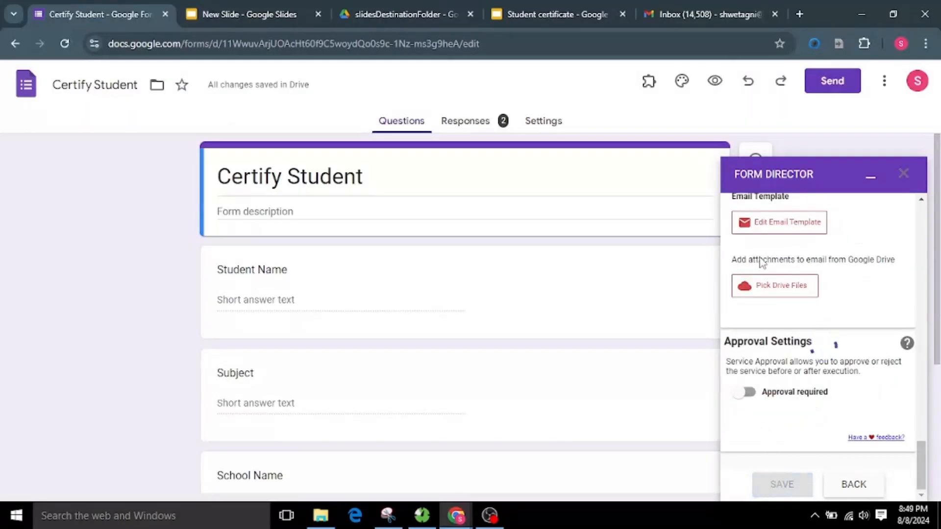
Step: Preview the Certify Student form and enter the student's name and English as the subject
{"action": "left_click", "coordinate": [716, 81]}
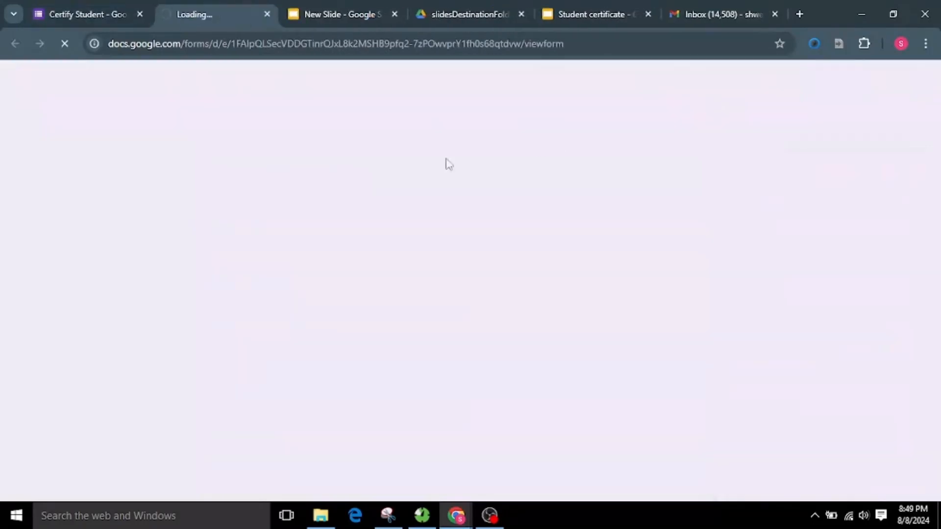
{"action": "left_click", "coordinate": [325, 247]}
{"action": "type", "text": "Arun"}
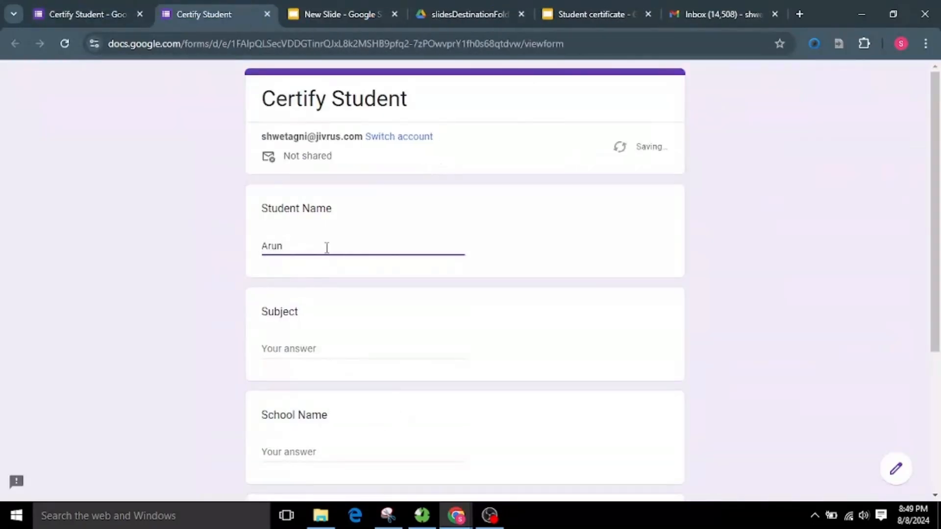
{"action": "scroll", "coordinate": [338, 274], "scroll_direction": "down", "scroll_amount": 1}
{"action": "left_click", "coordinate": [345, 286]}
{"action": "type", "text": "Englis"}
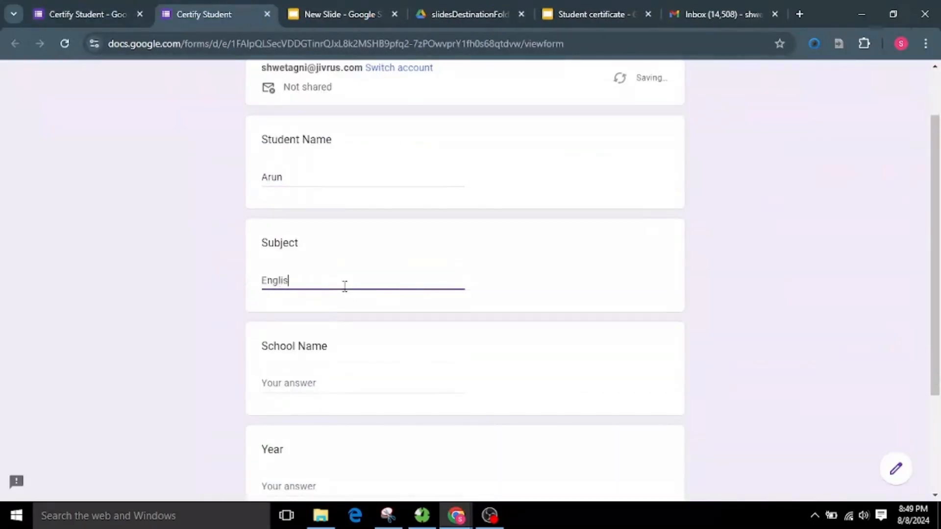
{"action": "type", "text": "h"}
Step: Enter SVS School as the school name and 2024 as the year, and submit the form response
{"action": "scroll", "coordinate": [355, 314], "scroll_direction": "down", "scroll_amount": 1}
{"action": "left_click", "coordinate": [355, 313]}
{"action": "type", "text": "SVS School"}
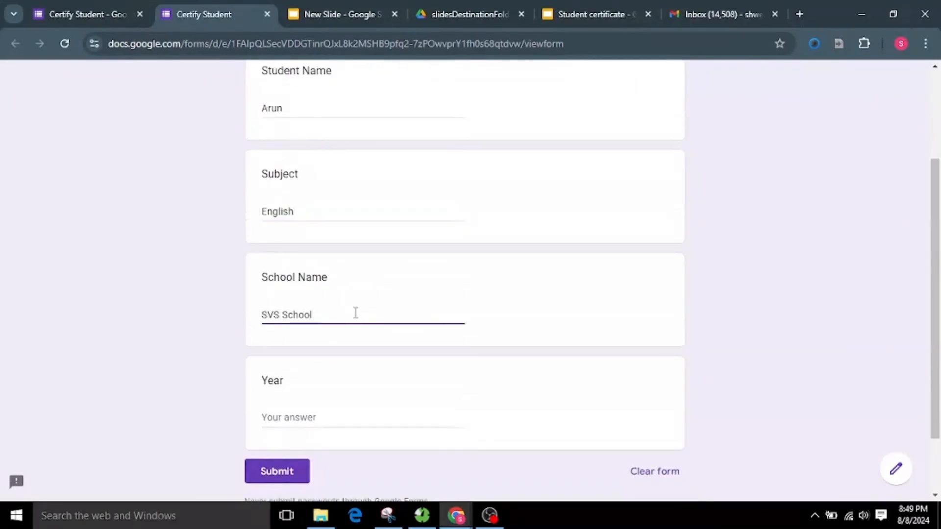
{"action": "scroll", "coordinate": [355, 313], "scroll_direction": "down", "scroll_amount": 1}
{"action": "left_click", "coordinate": [338, 349]}
{"action": "type", "text": "2024"}
{"action": "left_click", "coordinate": [298, 404]}
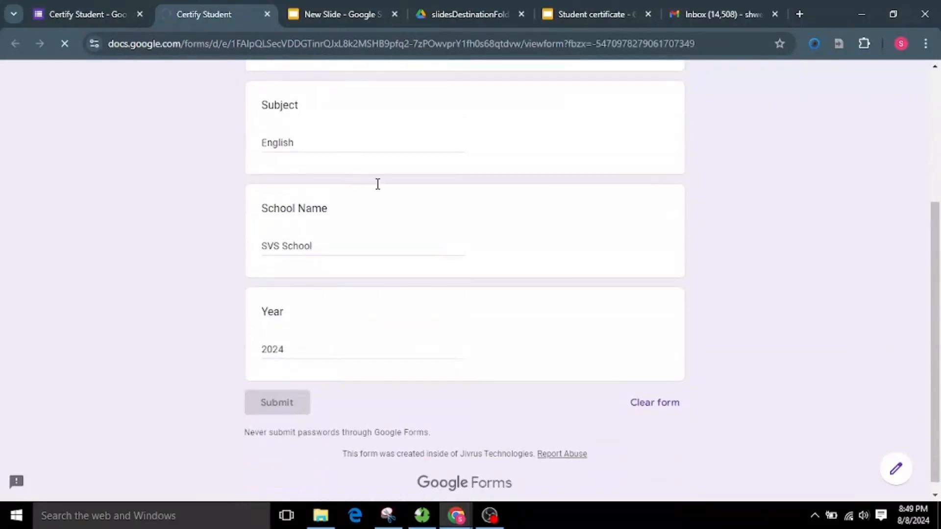
Step: Refresh slidesDestinationFolder in Drive, and open the new student's certificate presentation to check it before closing it
{"action": "left_click", "coordinate": [461, 11]}
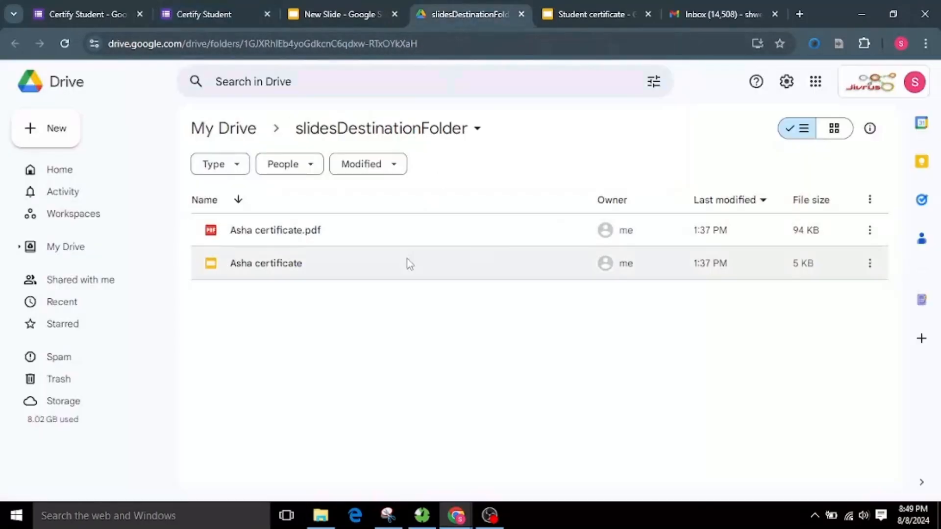
{"action": "key", "text": "F5"}
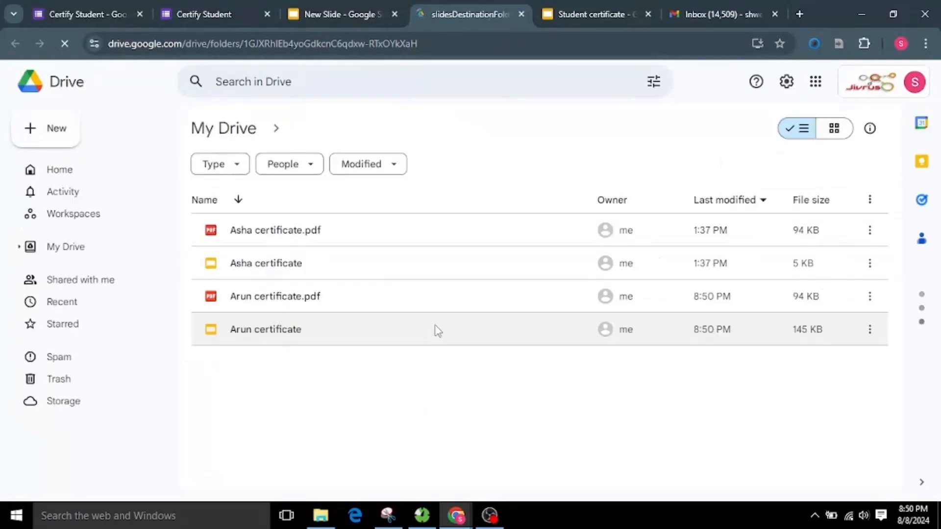
{"action": "double_click", "coordinate": [330, 331]}
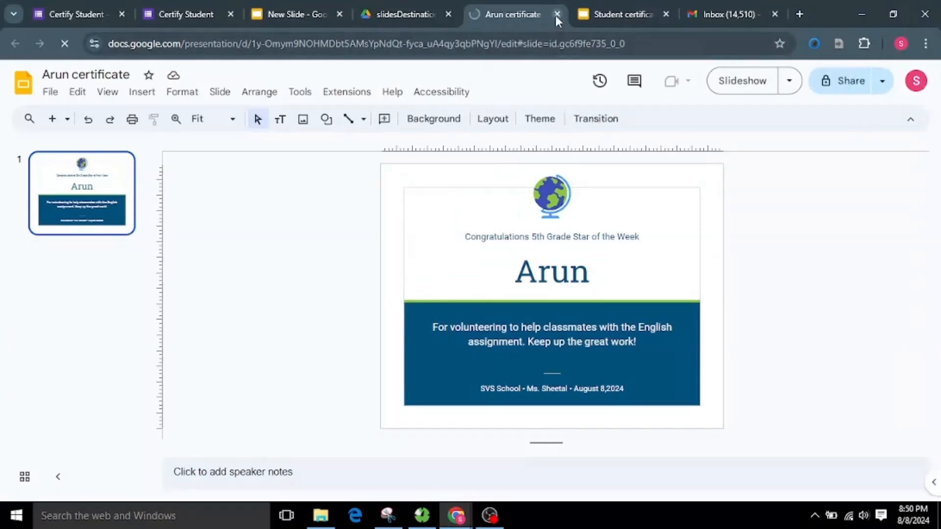
{"action": "left_click", "coordinate": [556, 14]}
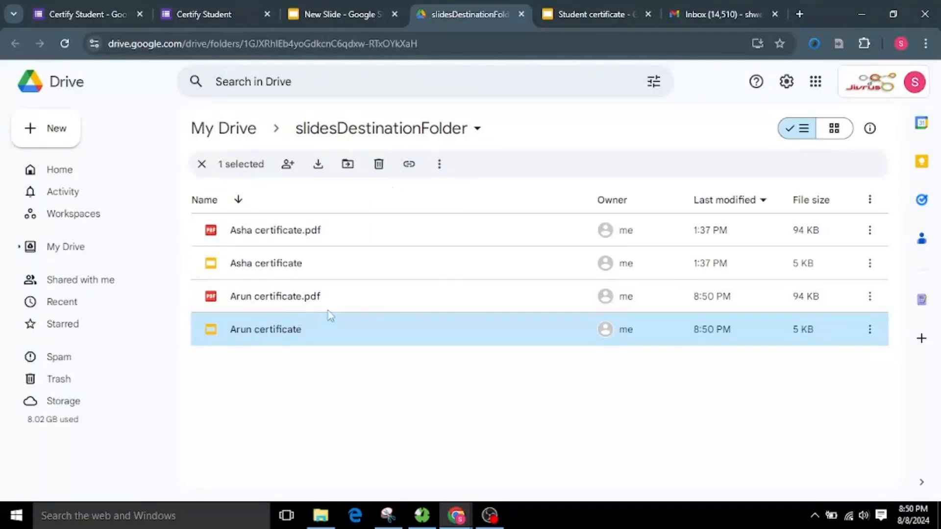
Step: Examine the certificate slide appended to the New Slide presentation, and close the submitted form
{"action": "left_click", "coordinate": [333, 14]}
{"action": "left_click", "coordinate": [82, 262]}
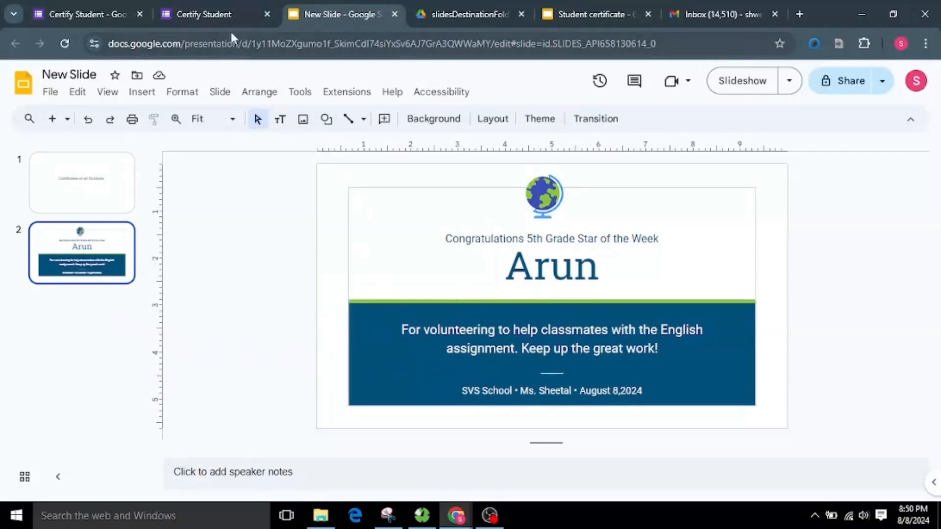
{"action": "left_click", "coordinate": [226, 2]}
{"action": "left_click", "coordinate": [268, 14]}
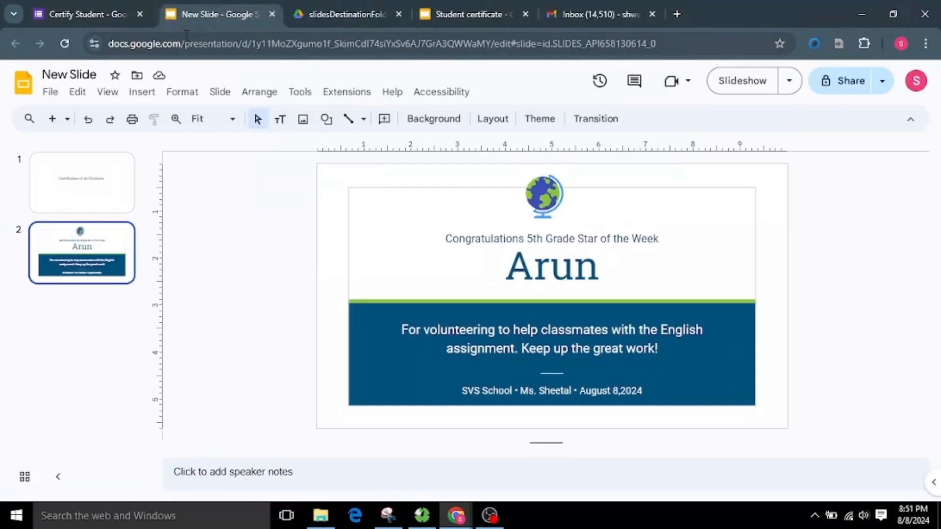
Step: Open a fresh preview of the Certify Student form and enter a second student's name with Science as the subject
{"action": "left_click", "coordinate": [98, 6]}
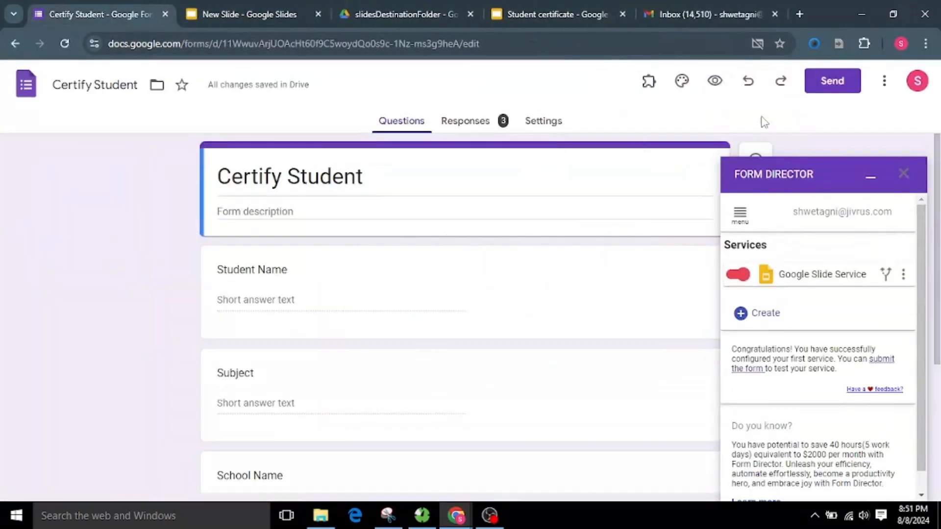
{"action": "left_click", "coordinate": [713, 81]}
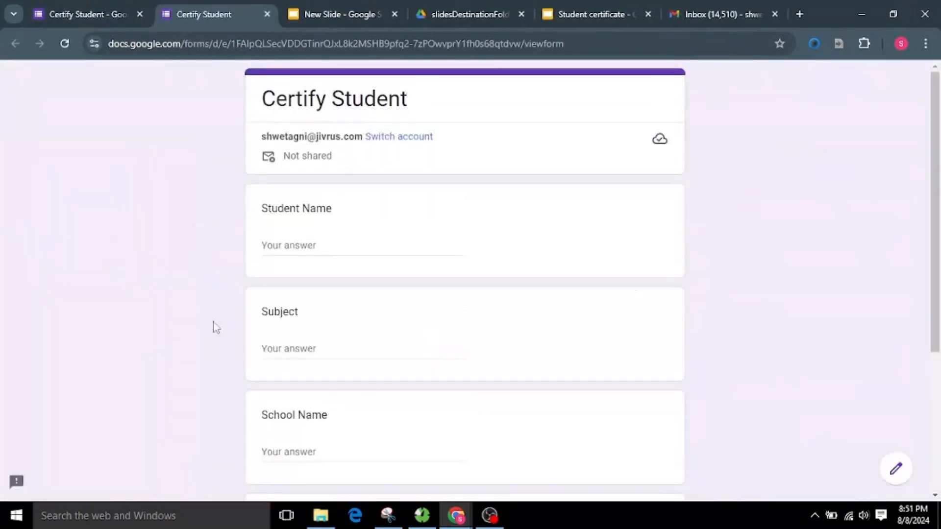
{"action": "left_click", "coordinate": [325, 245]}
{"action": "type", "text": "John"}
{"action": "left_click", "coordinate": [316, 347]}
{"action": "type", "text": "Science"}
Step: Enter MK High School as the school name and 2024 as the year, and submit the second response
{"action": "scroll", "coordinate": [315, 347], "scroll_direction": "down", "scroll_amount": 4}
{"action": "left_click", "coordinate": [320, 244]}
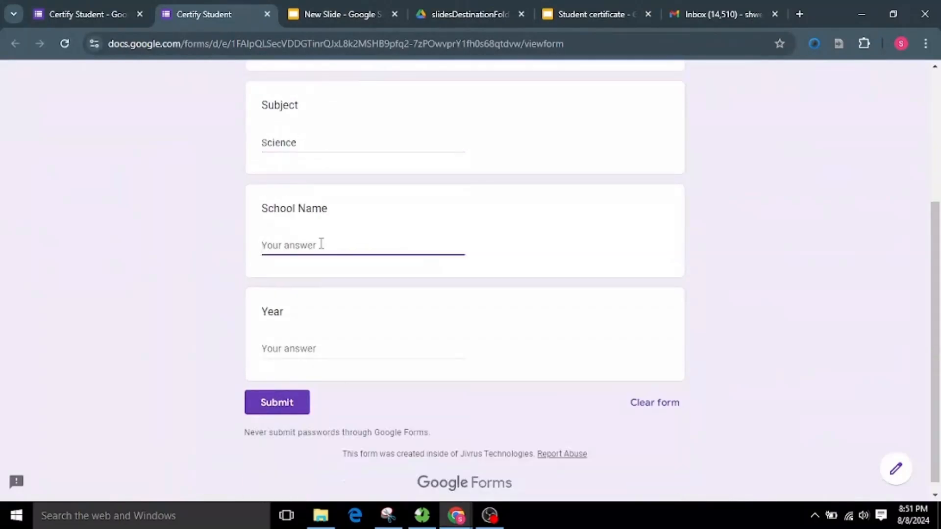
{"action": "type", "text": "MK"}
{"action": "left_click", "coordinate": [355, 351]}
{"action": "type", "text": "2024"}
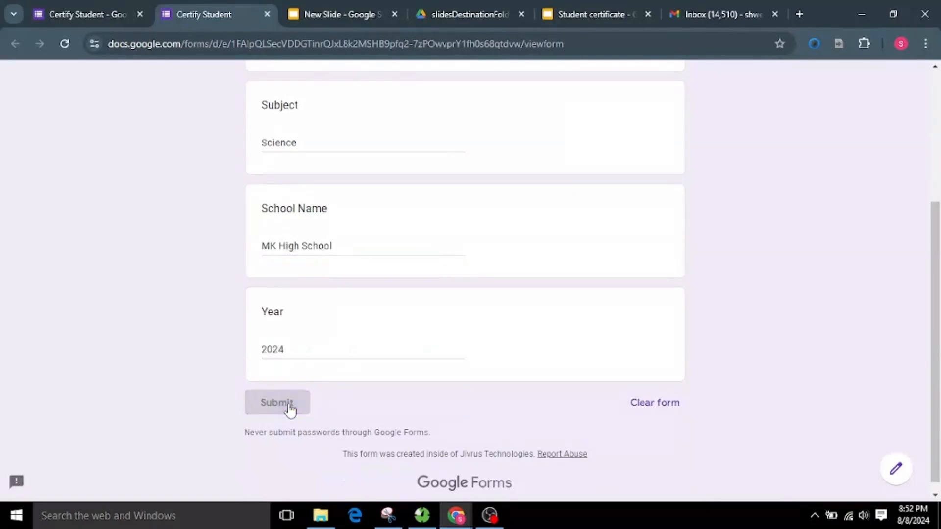
{"action": "left_click", "coordinate": [287, 408]}
Step: Reload the New Slide presentation and examine the second student's appended certificate slide
{"action": "left_click", "coordinate": [318, 10]}
{"action": "left_click", "coordinate": [64, 43]}
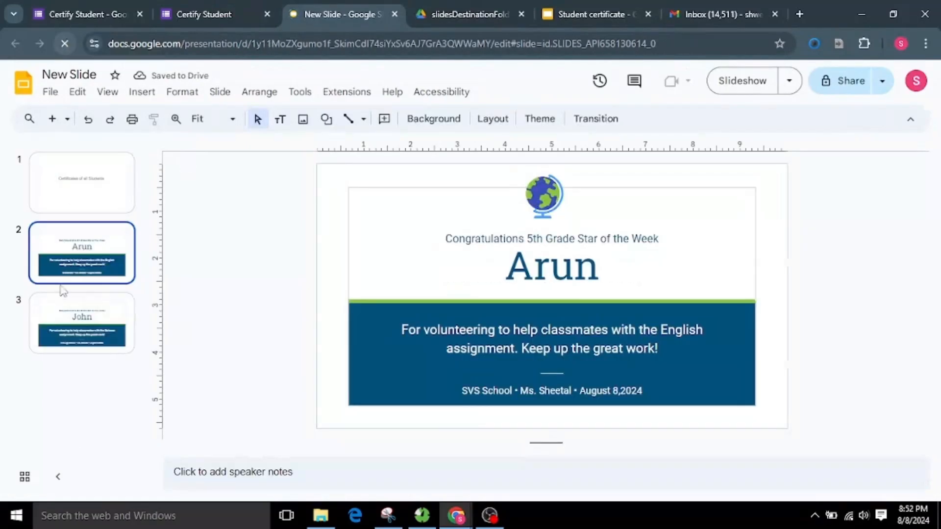
{"action": "left_click", "coordinate": [100, 324]}
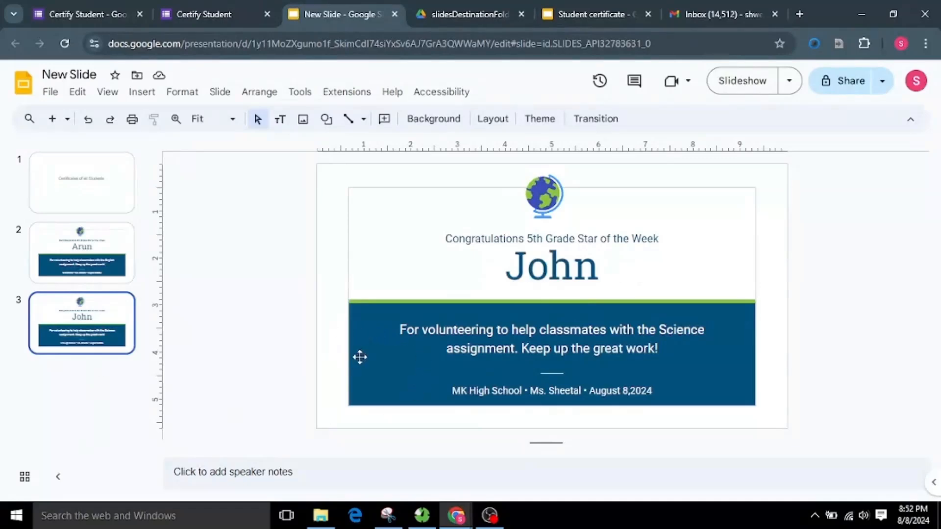
Step: Switch to Gmail and open the second student's certificate notification email
{"action": "left_click", "coordinate": [694, 15]}
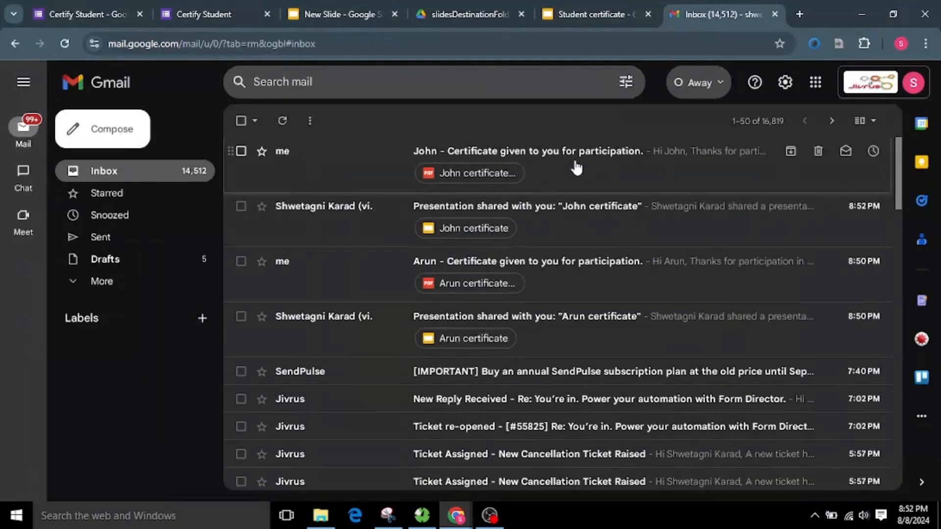
{"action": "left_click", "coordinate": [576, 168]}
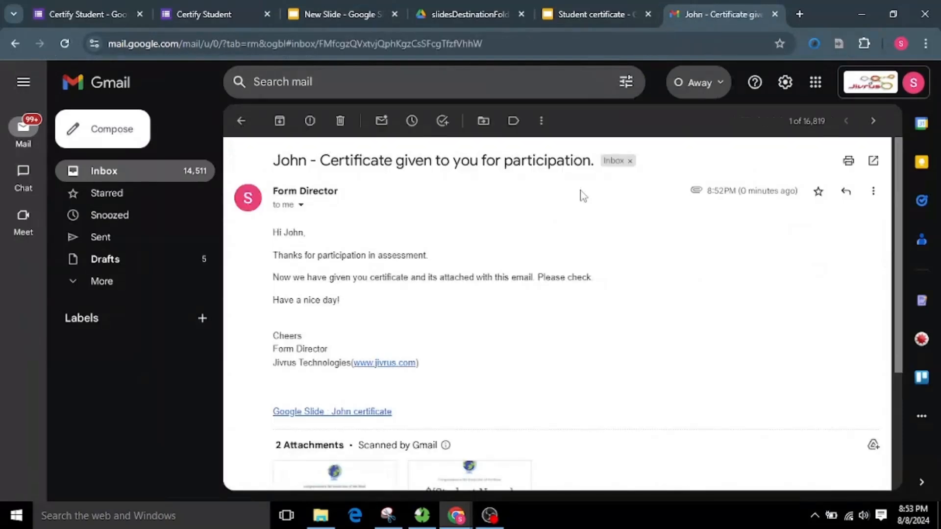
Step: Open the second student's Google Slides certificate and PDF attachment from the notification email to check both, and close the PDF preview
{"action": "scroll", "coordinate": [505, 302], "scroll_direction": "down", "scroll_amount": 2}
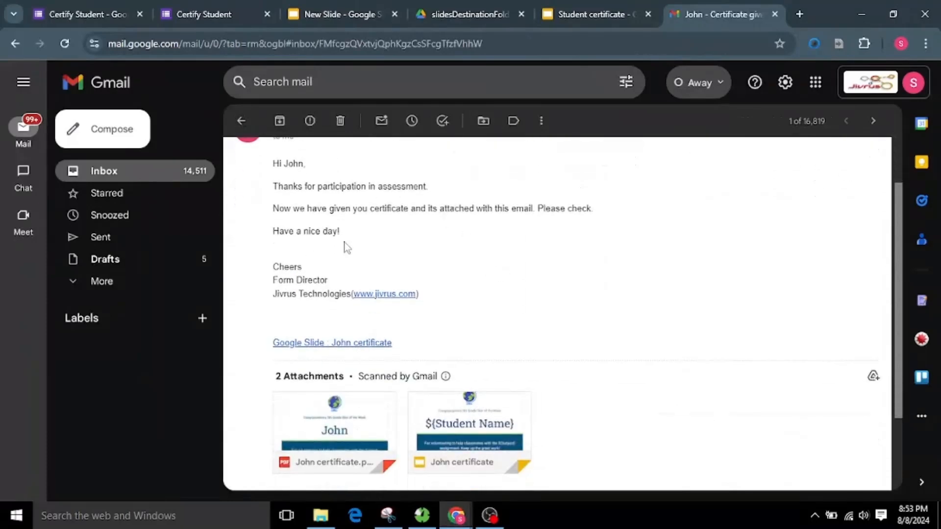
{"action": "scroll", "coordinate": [388, 241], "scroll_direction": "down", "scroll_amount": 3}
{"action": "left_click", "coordinate": [476, 323]}
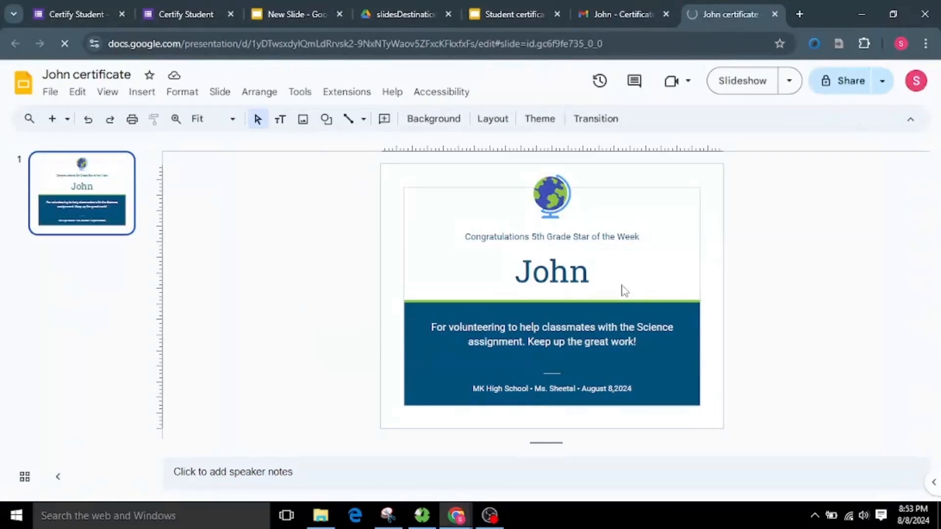
{"action": "left_click", "coordinate": [613, 14]}
{"action": "left_click", "coordinate": [358, 343]}
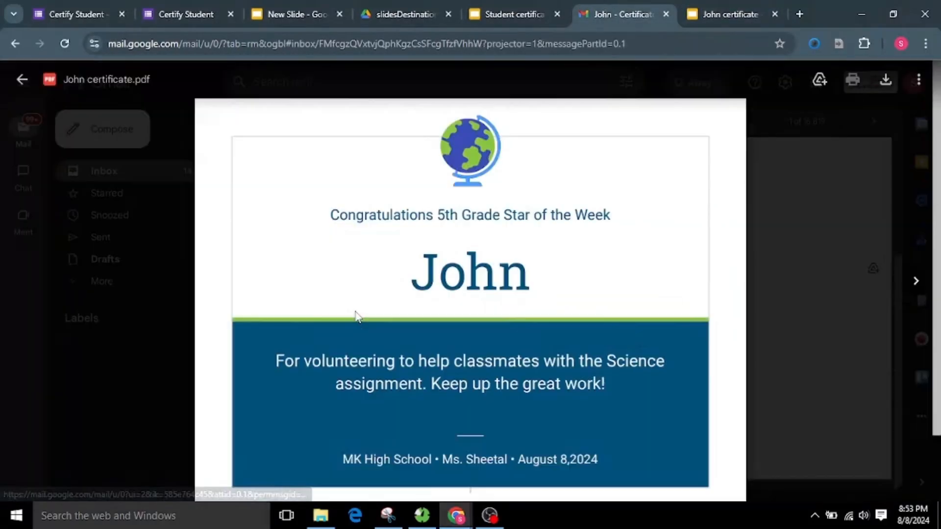
{"action": "left_click", "coordinate": [22, 79]}
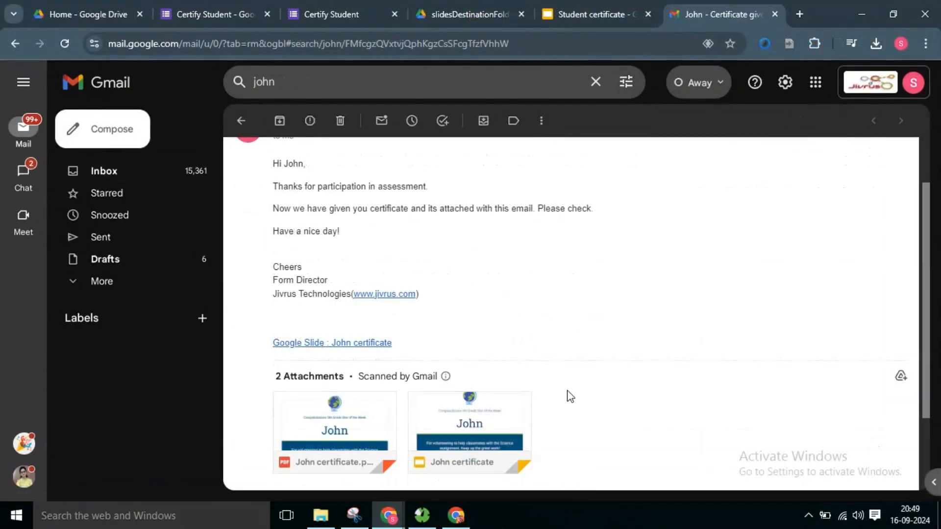
Step: Switch to the recipient's Gmail inbox and examine the sharing invitation for the second student's certificate presentation
{"action": "left_click", "coordinate": [455, 516]}
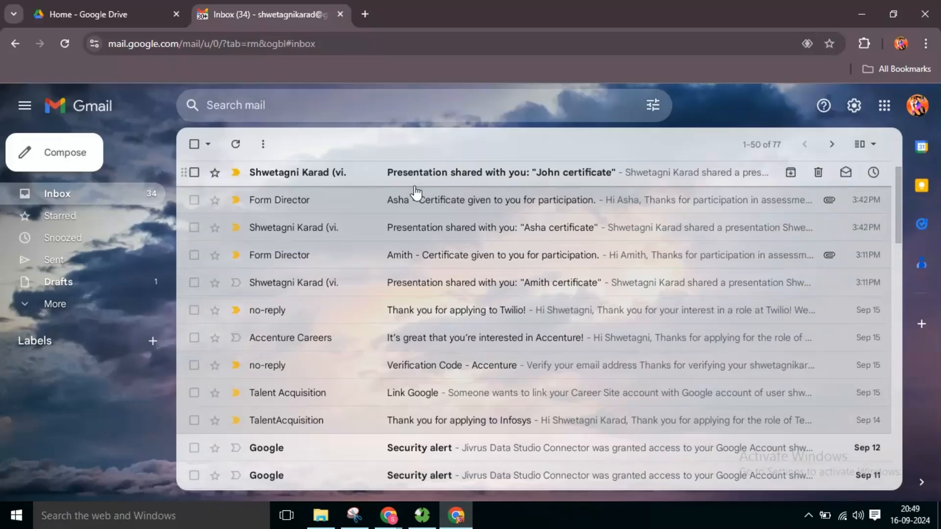
{"action": "left_click", "coordinate": [465, 179]}
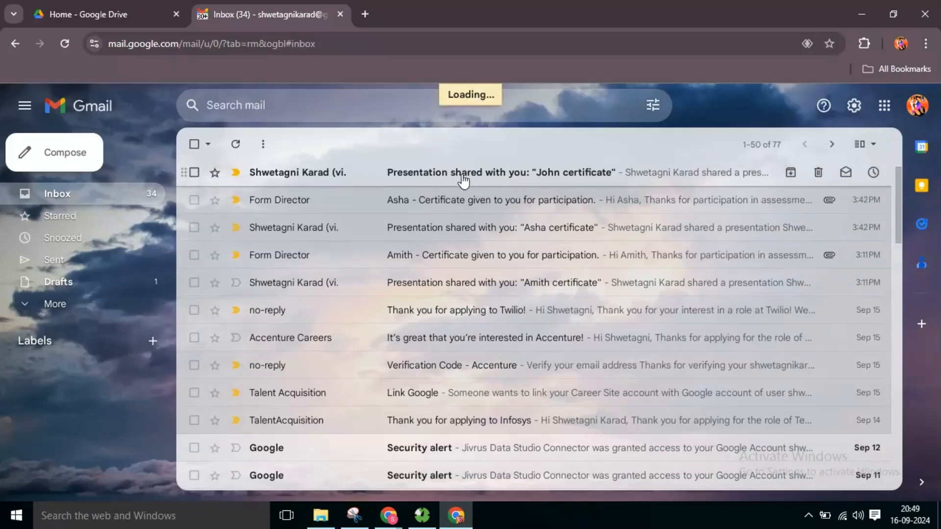
{"action": "scroll", "coordinate": [463, 336], "scroll_direction": "down", "scroll_amount": 2}
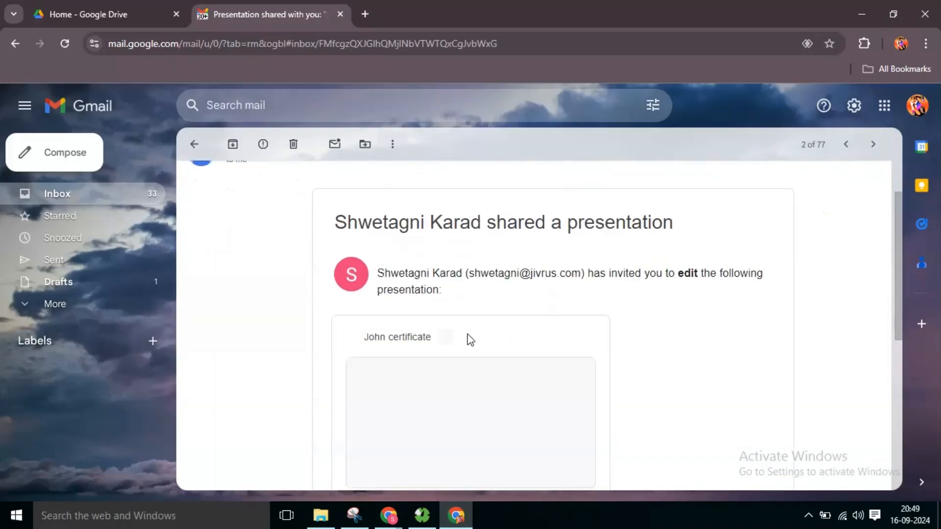
{"action": "scroll", "coordinate": [469, 337], "scroll_direction": "up", "scroll_amount": 2}
{"action": "scroll", "coordinate": [469, 332], "scroll_direction": "down", "scroll_amount": 4}
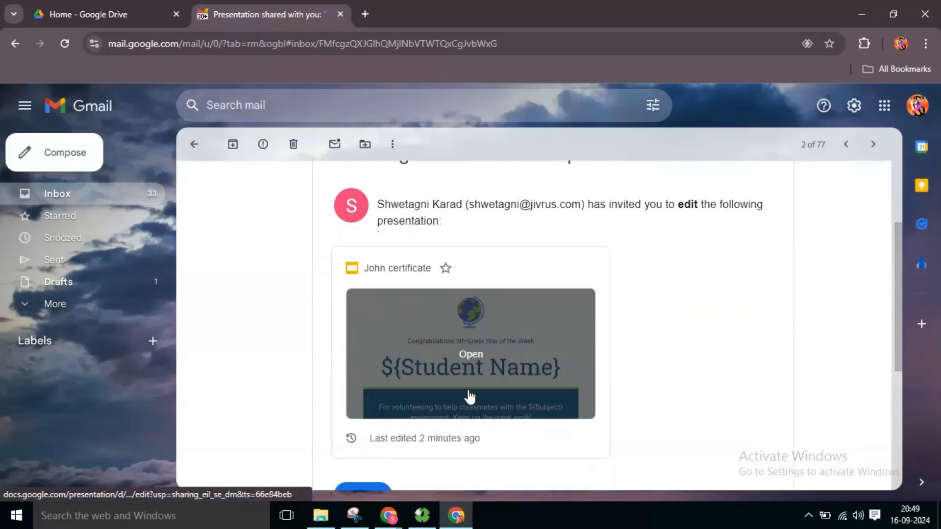
{"action": "left_click", "coordinate": [364, 426]}
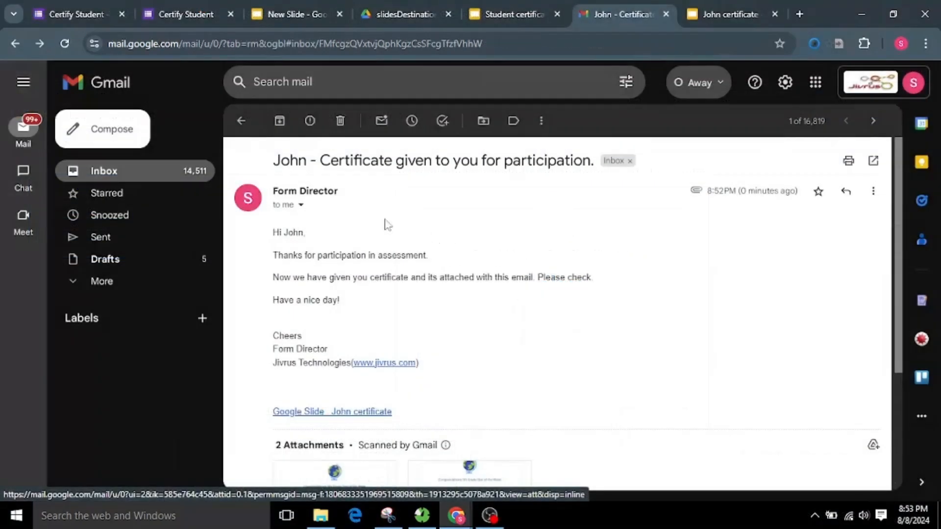
{"action": "left_click", "coordinate": [79, 11]}
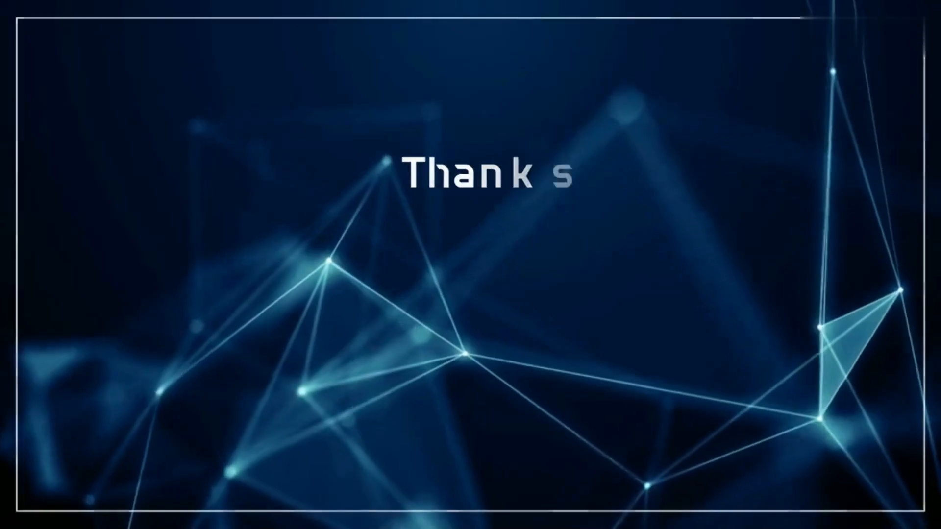